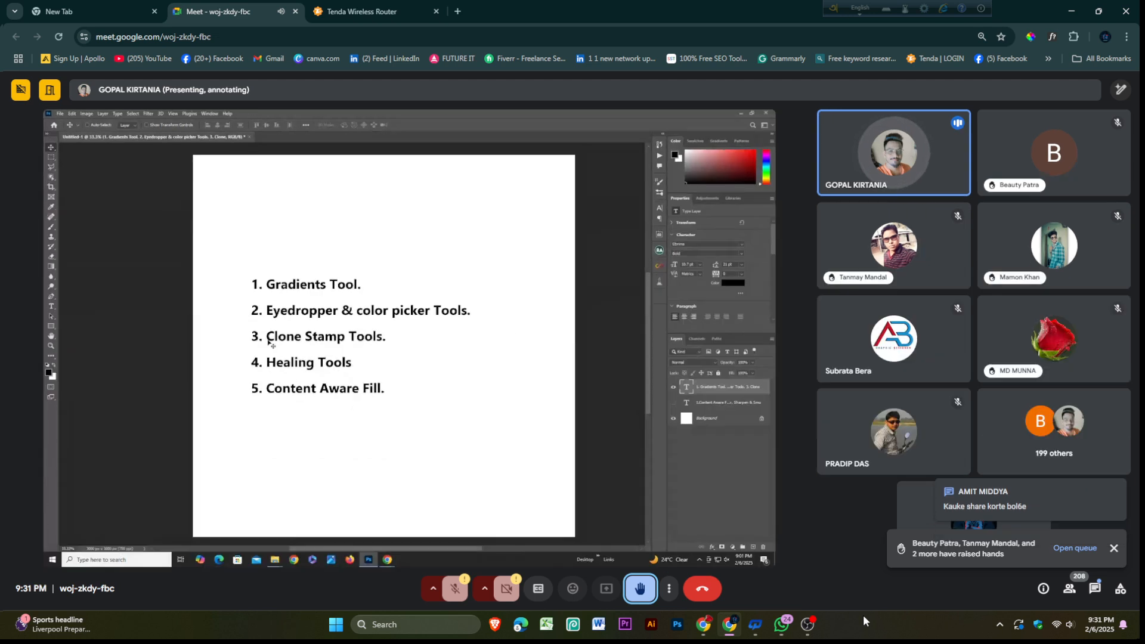
Check the system sound volume and return to the meeting.
left_click(1065, 625)
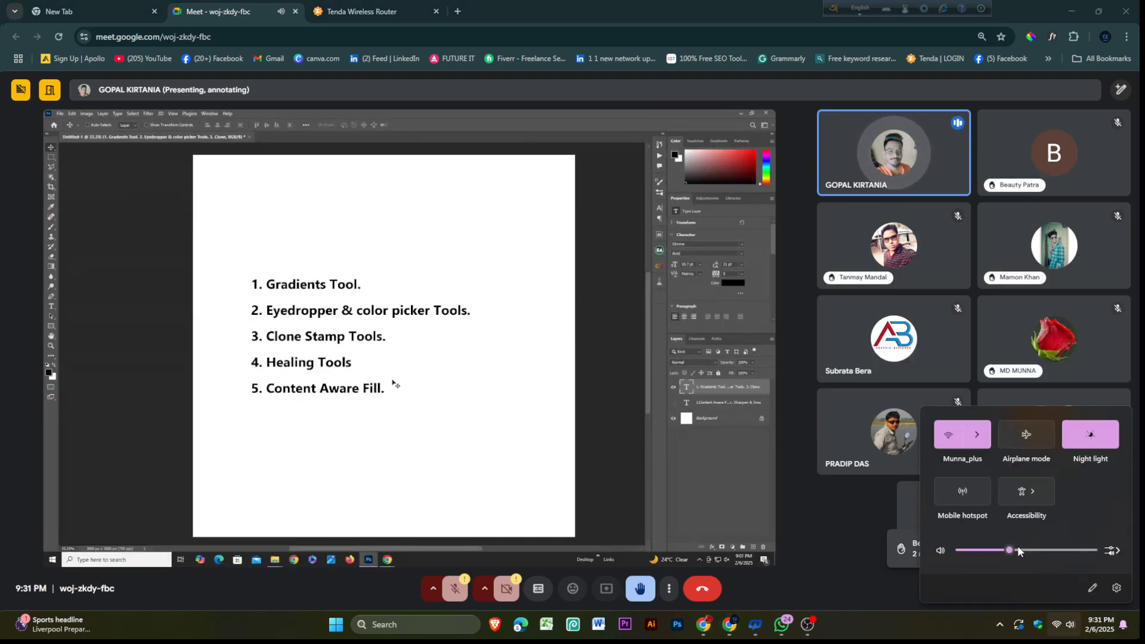
left_click(981, 642)
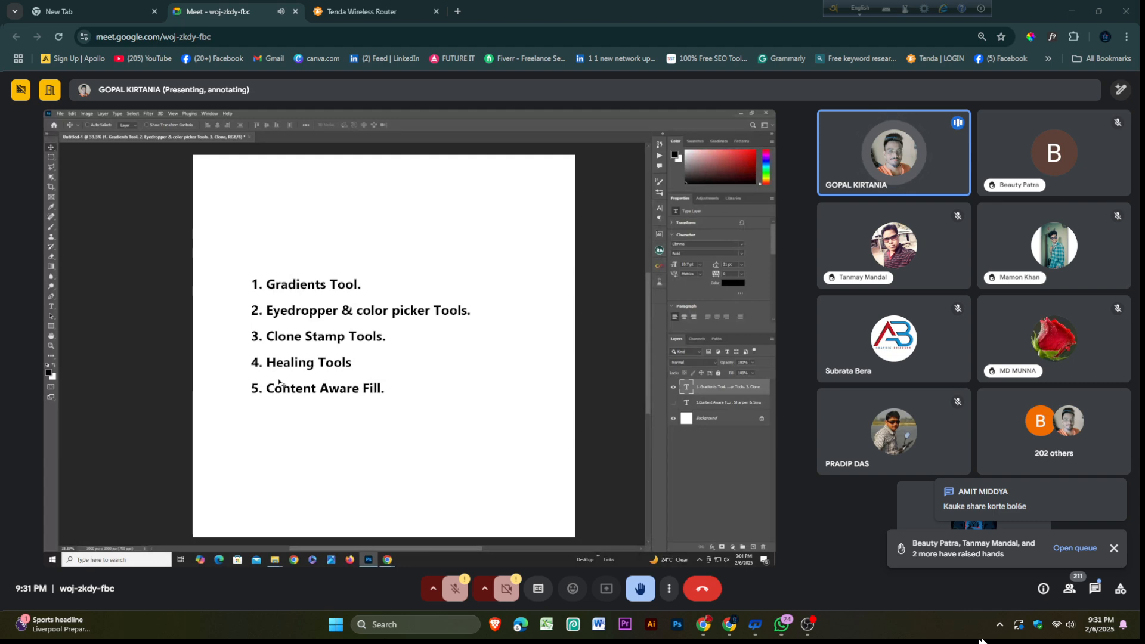
left_click(868, 545)
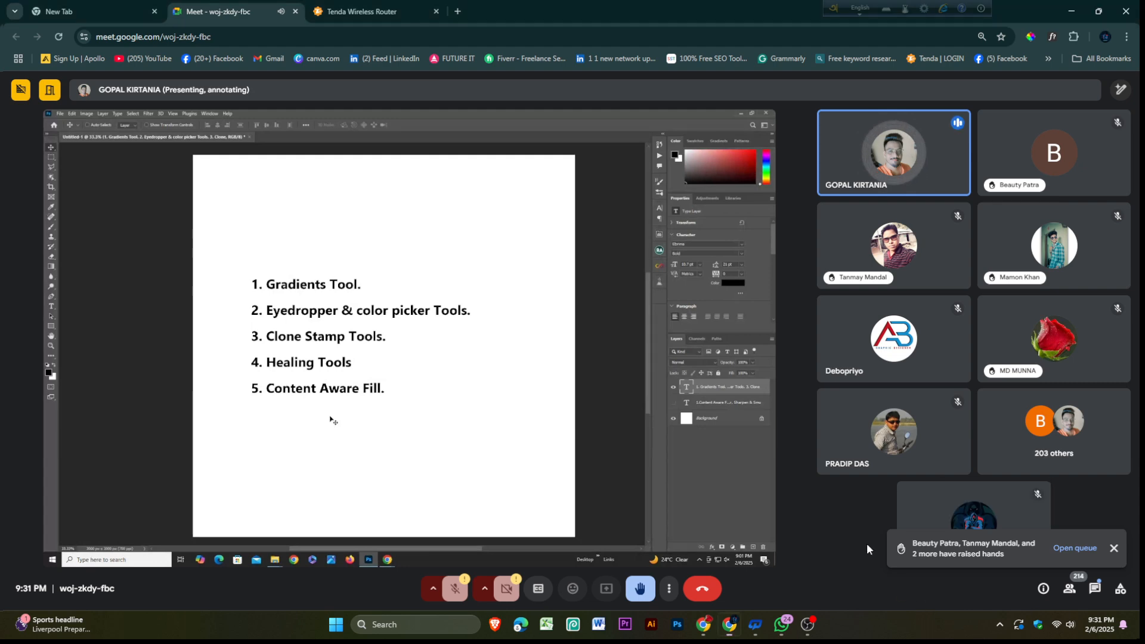
Switch to the other Chrome profile's window of the same meeting and show it full screen.
key("F11")
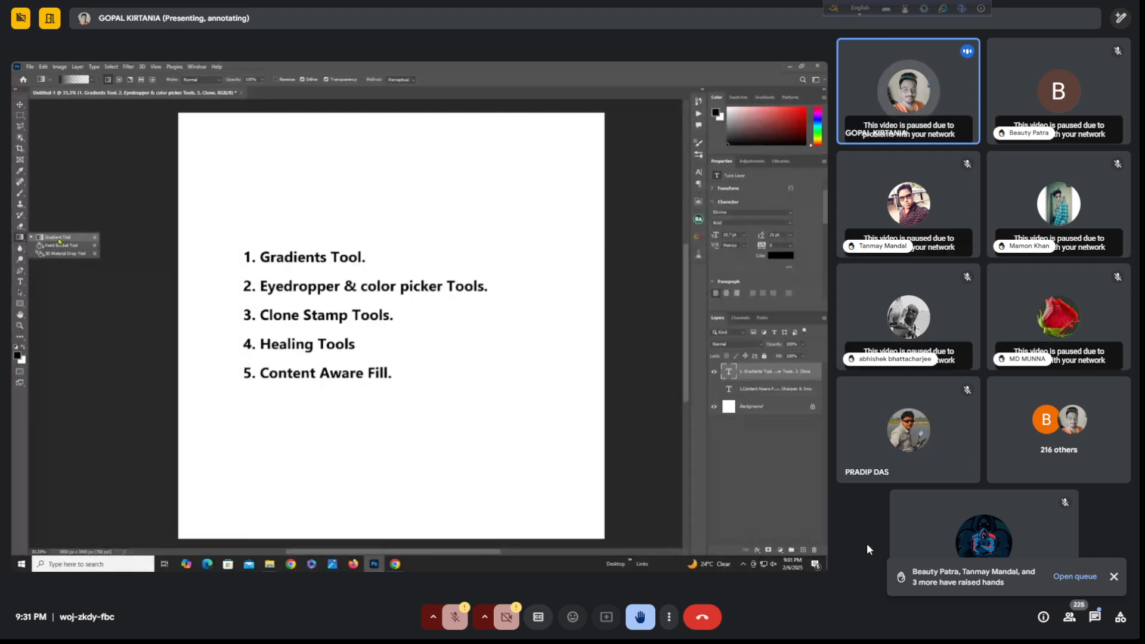
key("Escape")
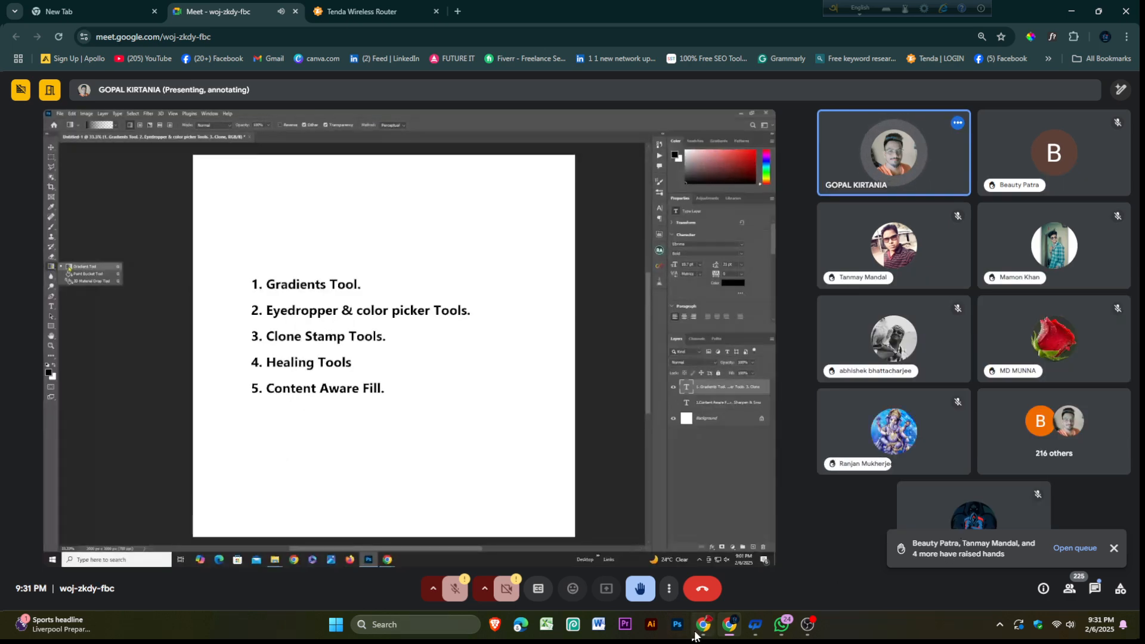
left_click(702, 633)
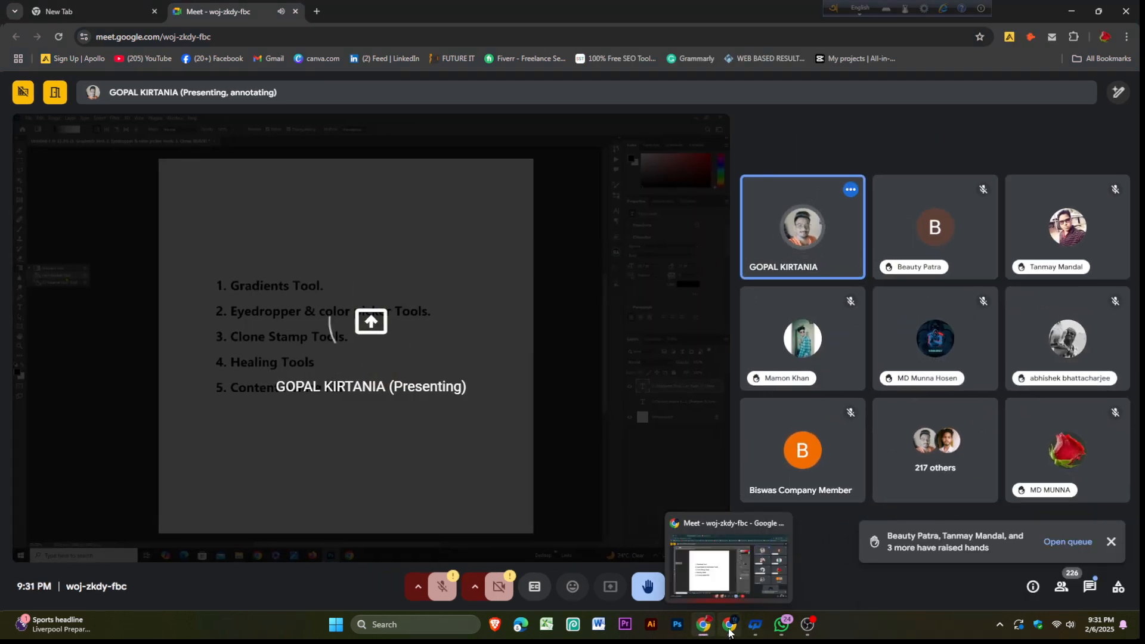
key("F11")
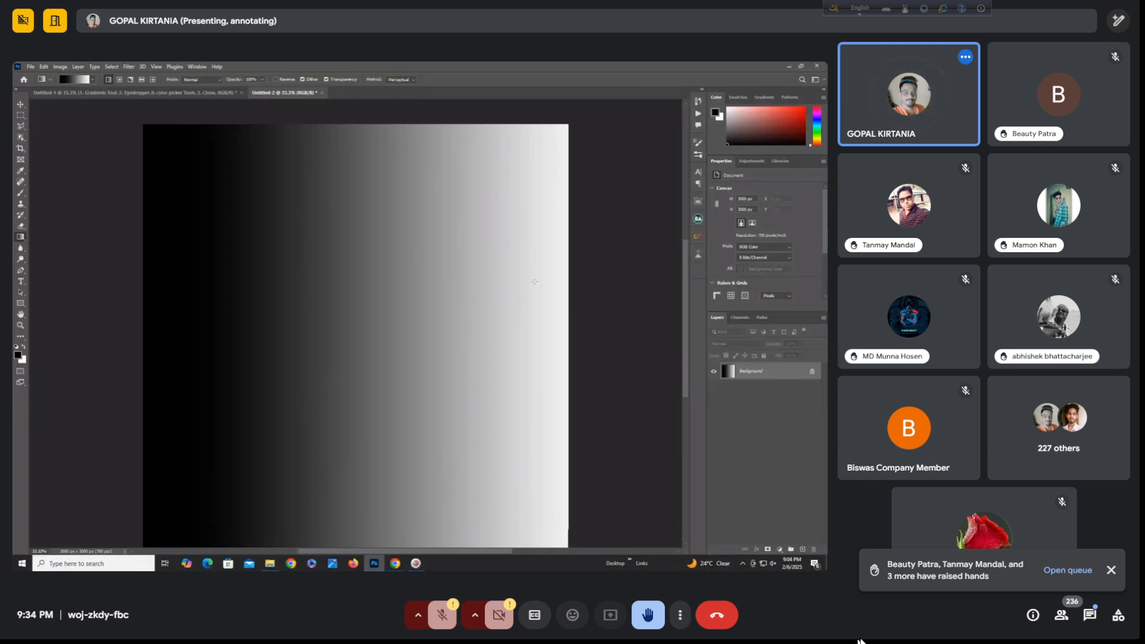
Open the gradient options of the Gradient tool for the black-to-white gradient.
left_click(91, 79)
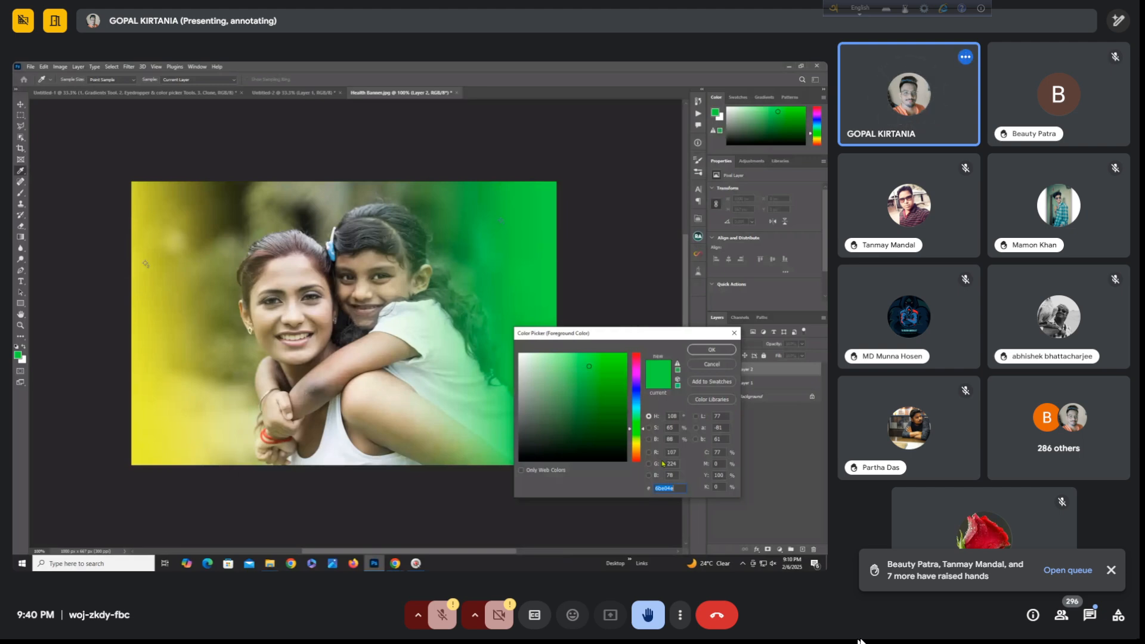
Base the foreground Color Picker's colour field on the red (R) component.
left_click(649, 453)
left_click(698, 143)
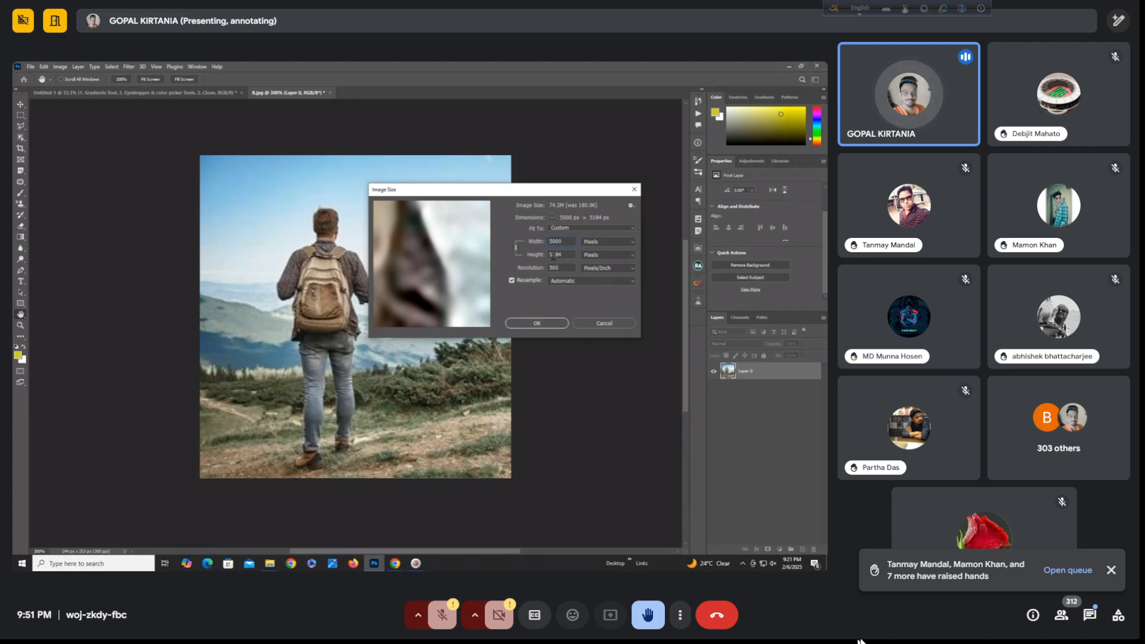
Resample the backpacker photo to 5000 × 5184 px at 500 pixels/inch and leave the Crop tool.
left_click(537, 324)
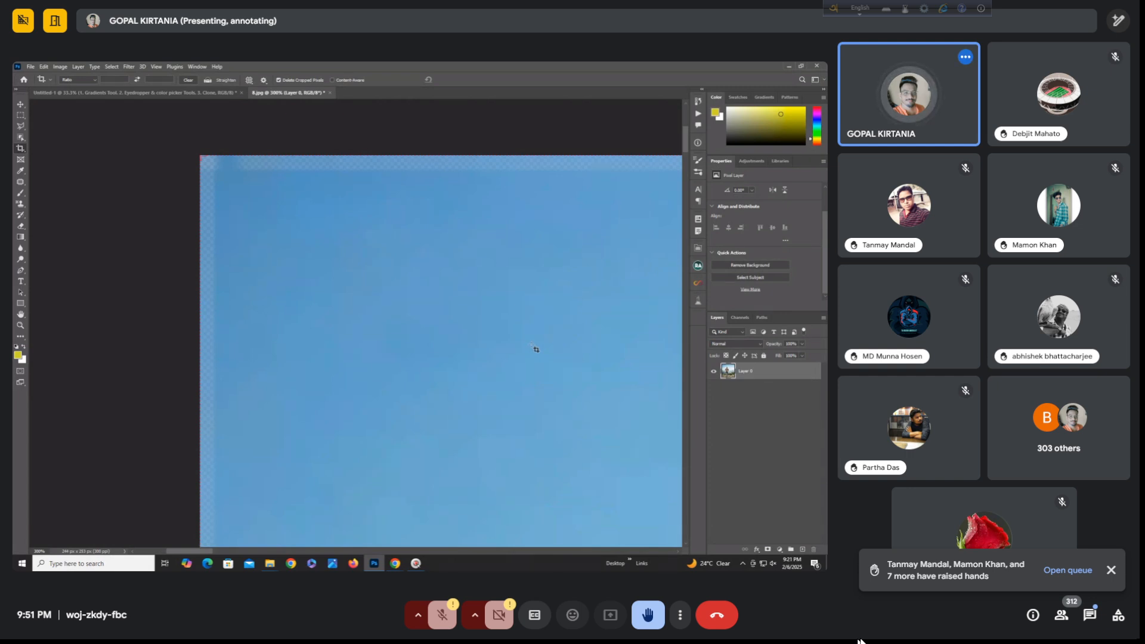
key("ctrl+minus")
key("ctrl+minus")
key("ctrl+minus")
key("ctrl+minus")
key("ctrl+minus")
key("ctrl+minus")
key("ctrl+minus")
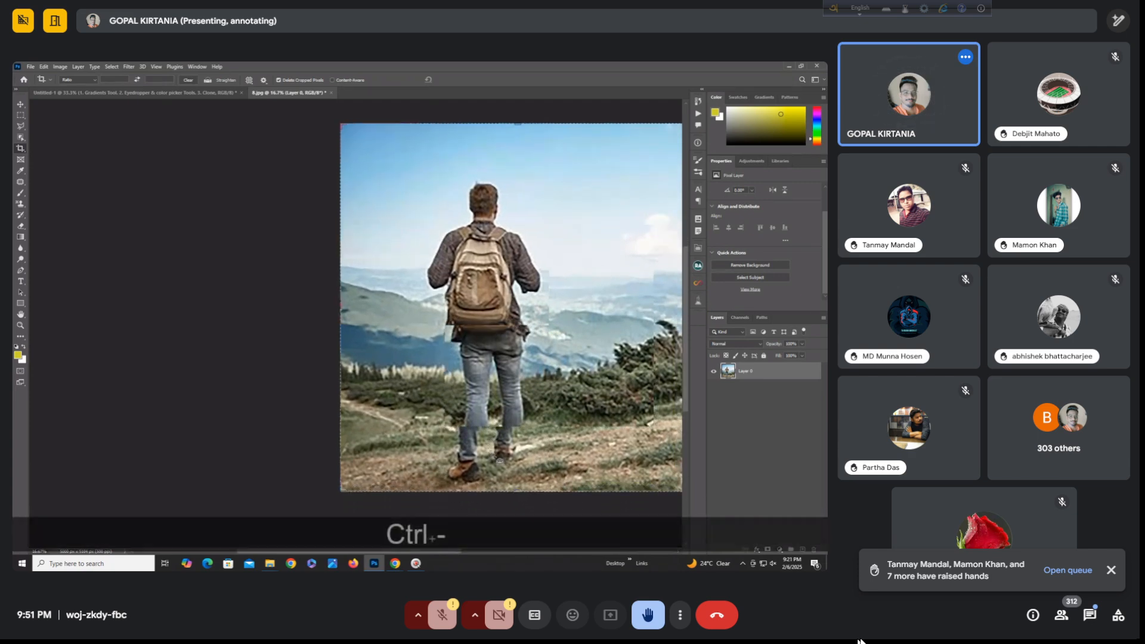
key("ctrl+minus")
scroll(485, 486, "down", 1)
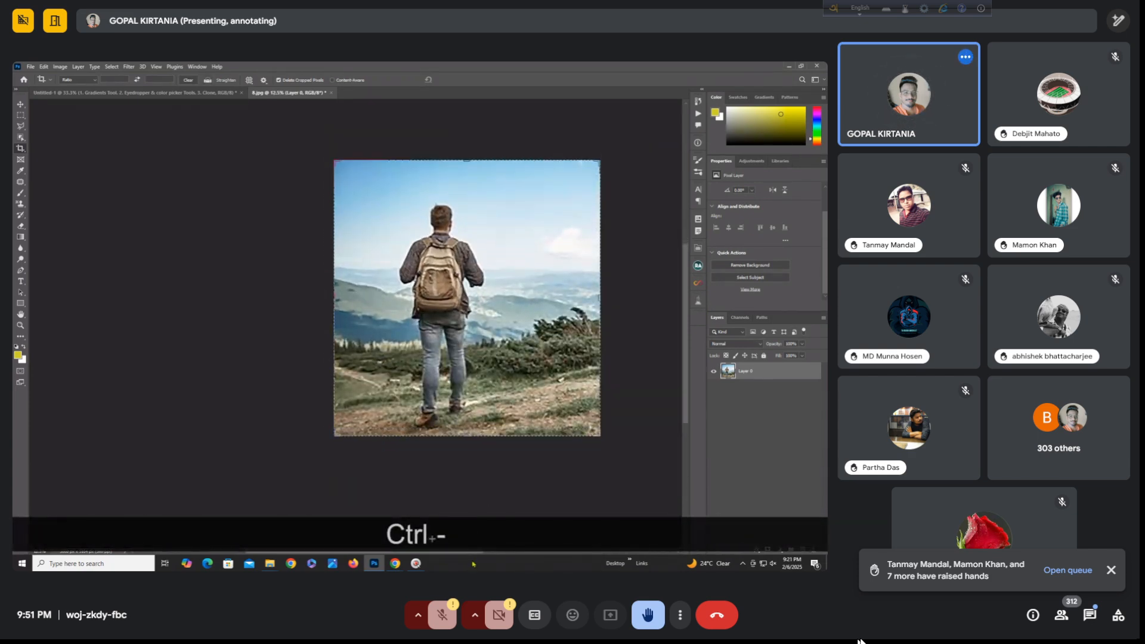
left_click_drag(475, 552, 506, 551)
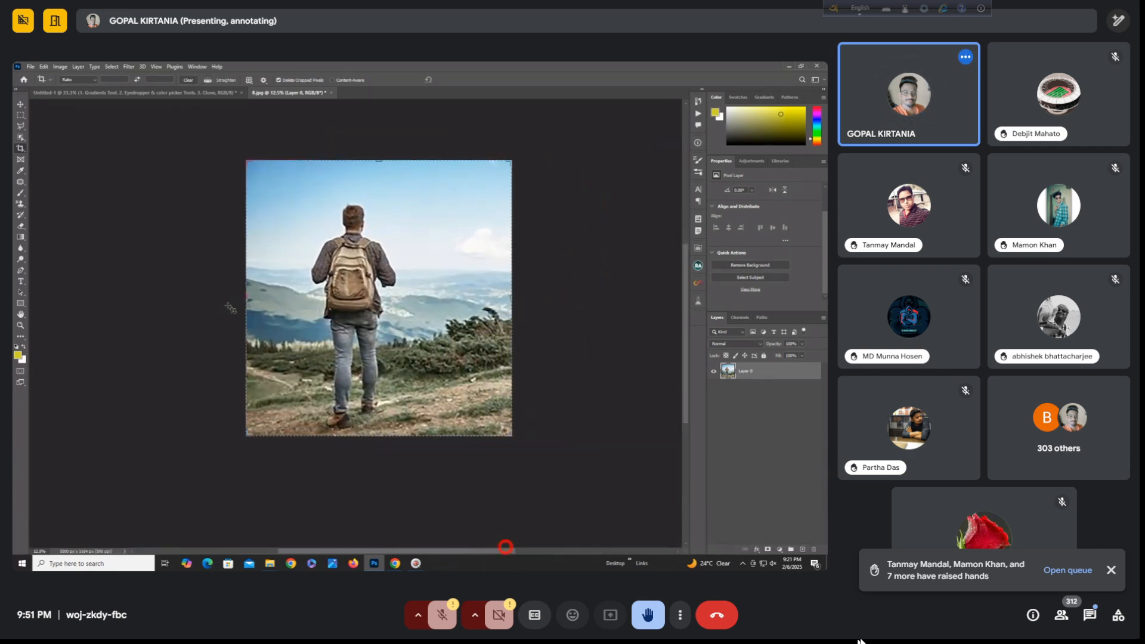
left_click(21, 105)
left_click(21, 116)
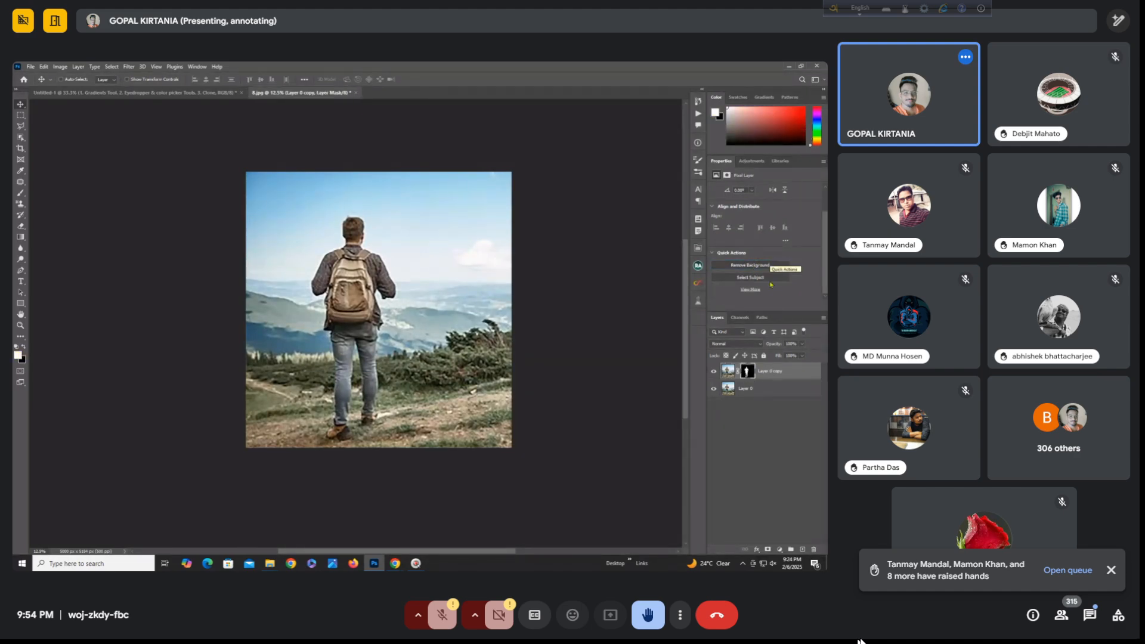
Toggle Layer 0's visibility to compare the cutout with the original, leave it hidden, and open the mask options of Layer 0 copy.
left_click(715, 389)
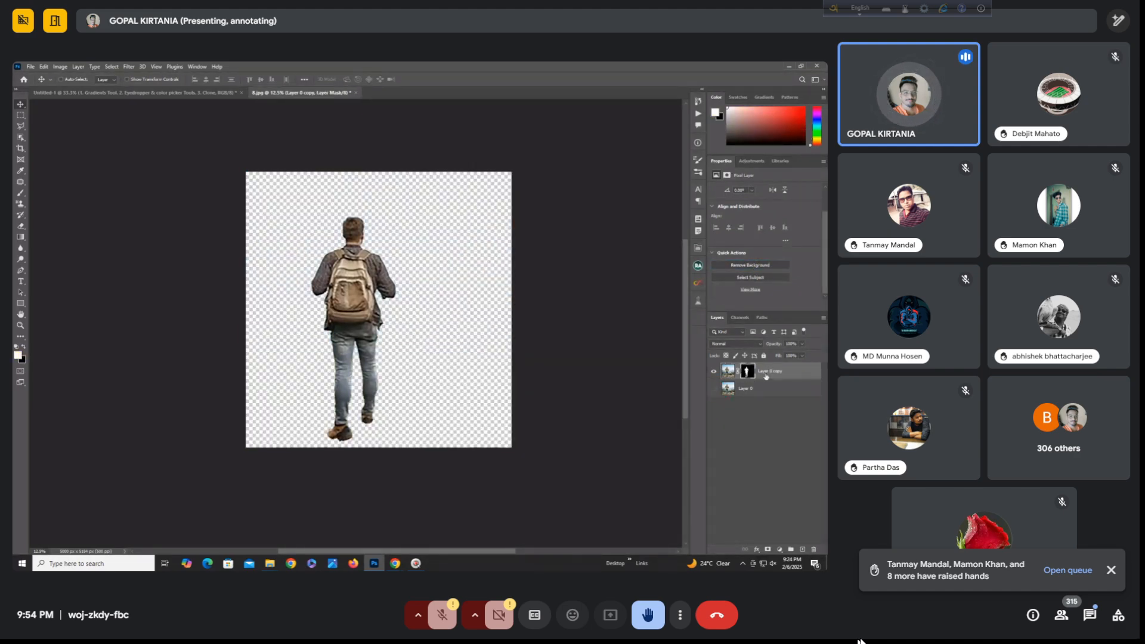
left_click(713, 389)
left_click(713, 390)
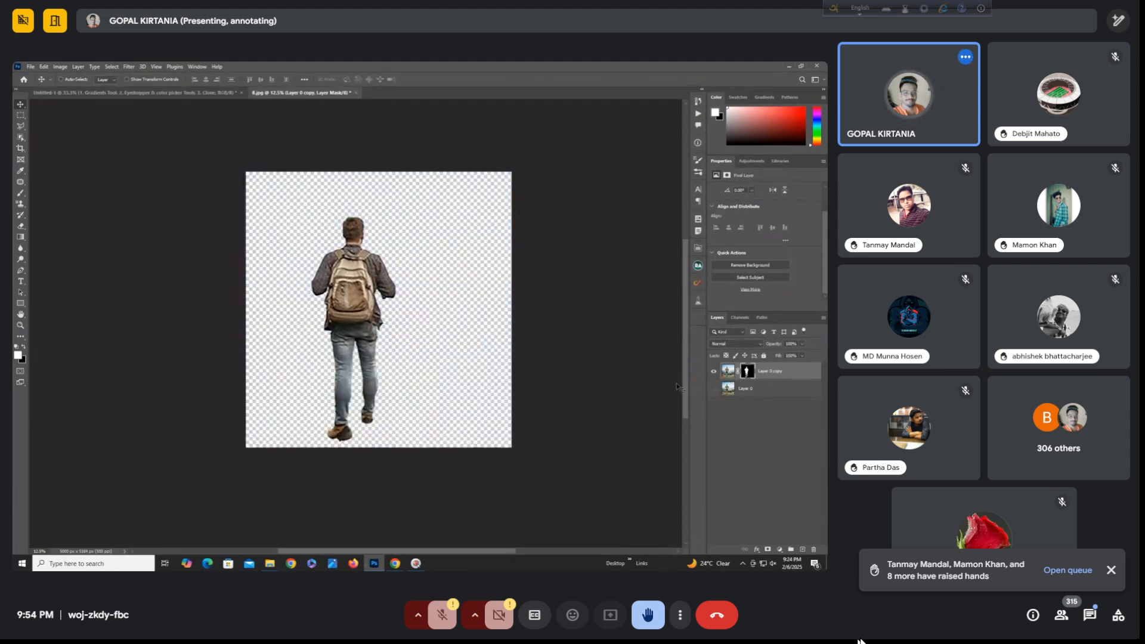
left_click(715, 389)
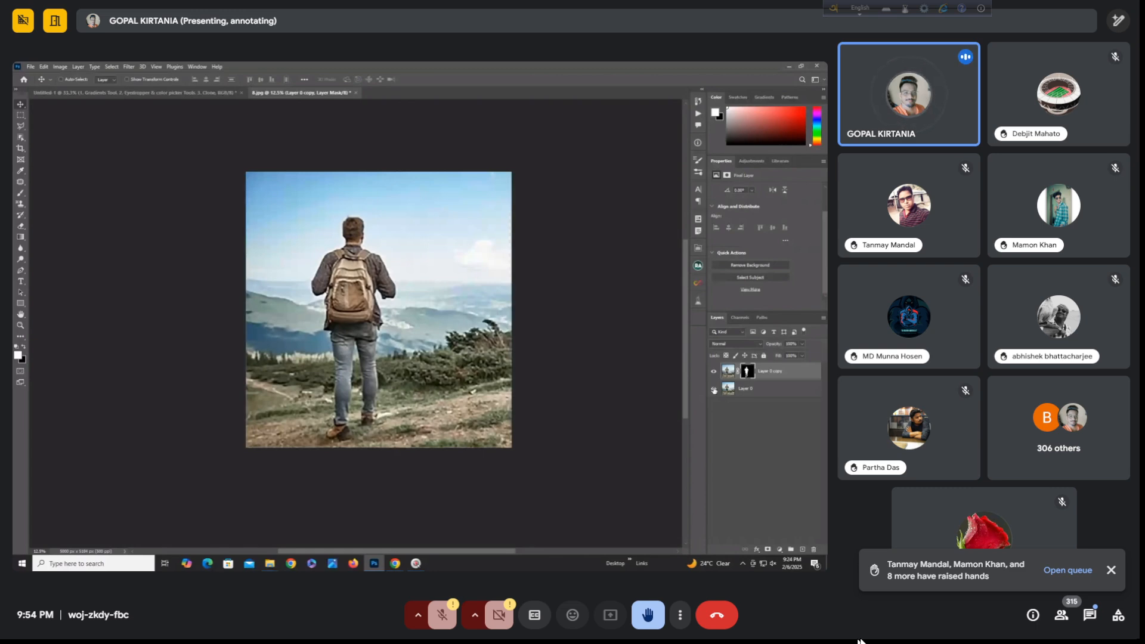
left_click(714, 389)
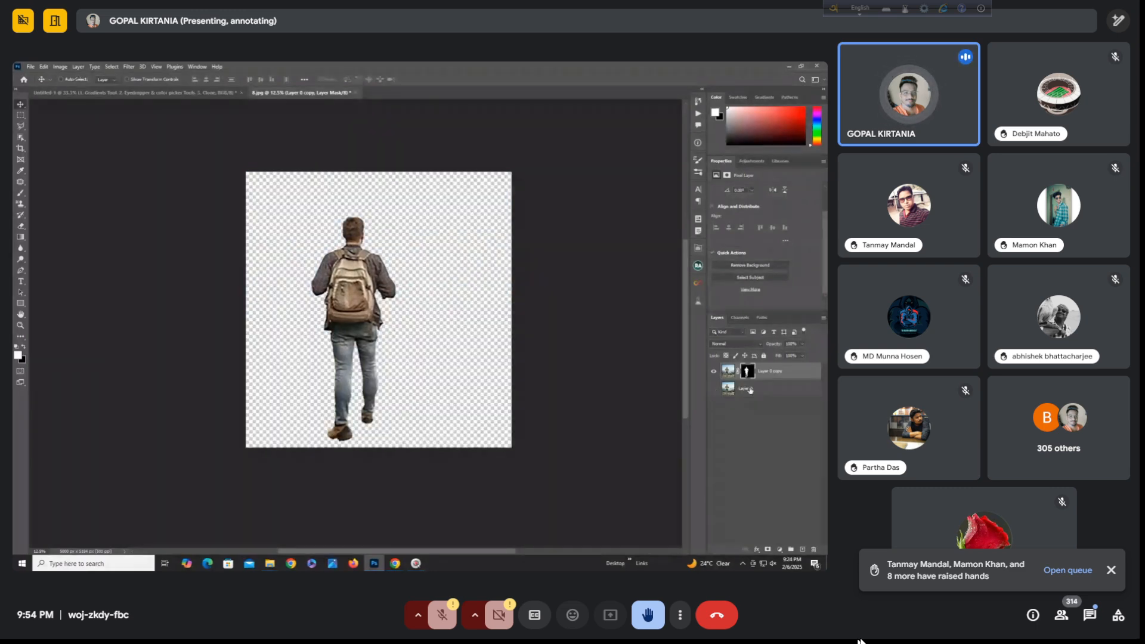
right_click(744, 372)
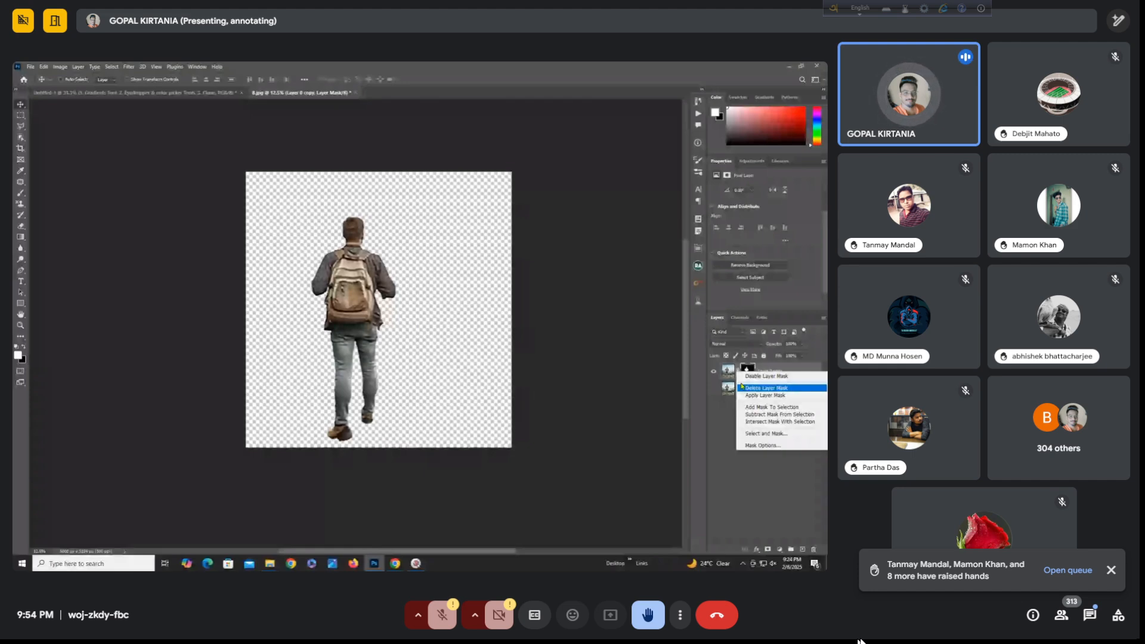
Check the shared screen in the second meeting window and return to the first one in full screen.
key("Escape")
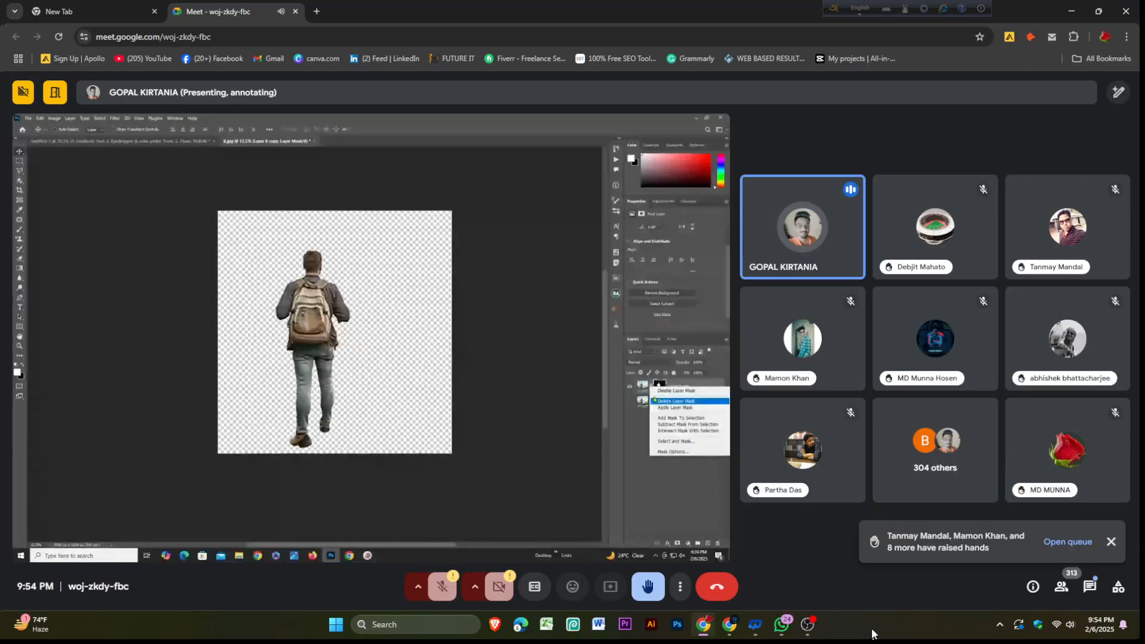
left_click(735, 631)
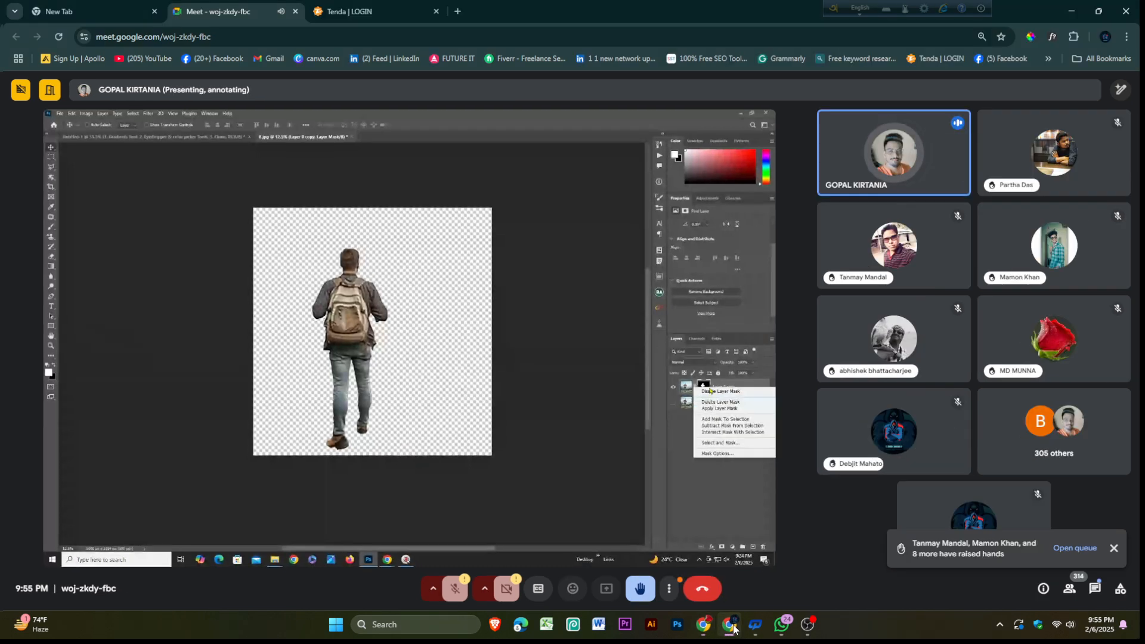
left_click(705, 631)
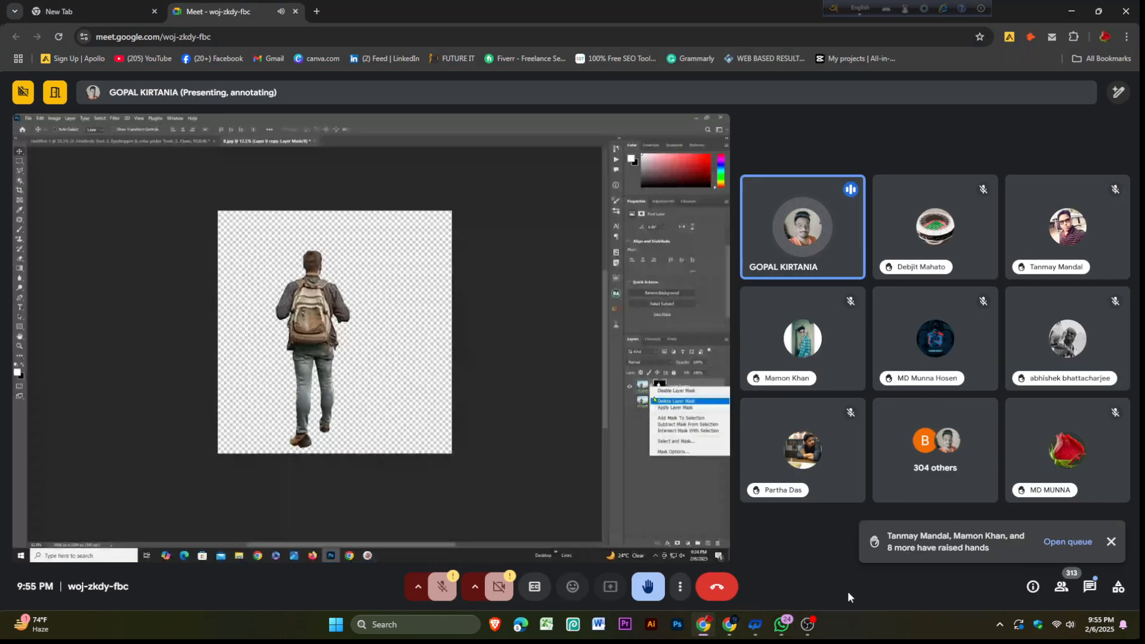
key("F11")
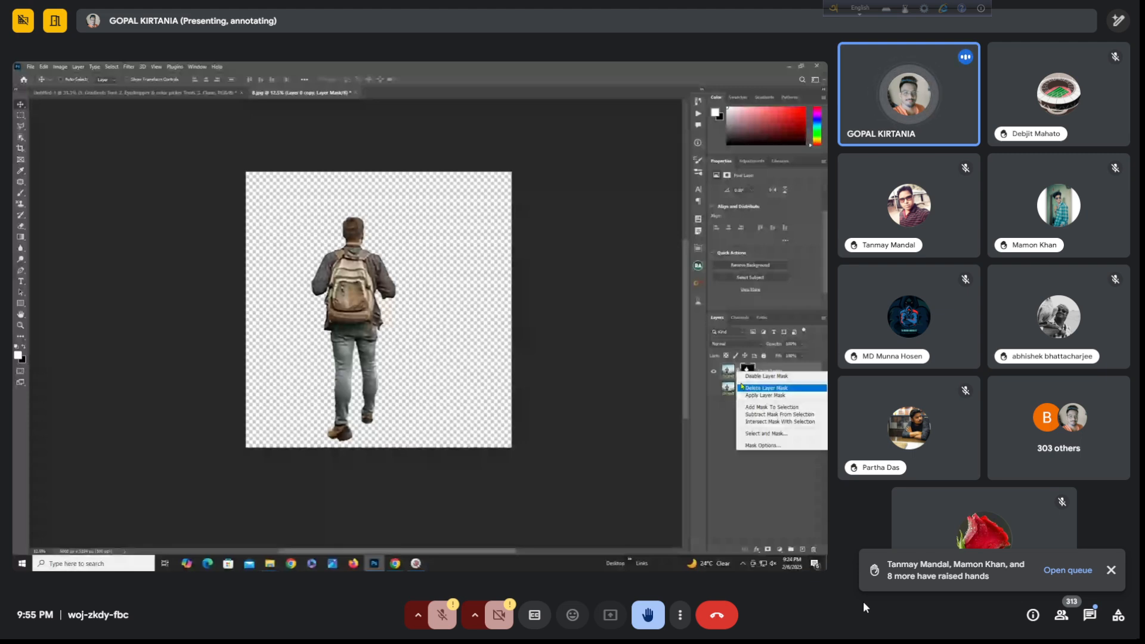
Alternate between both meeting windows to compare their shared-screen streams, ending on the first window in full screen.
key("F11")
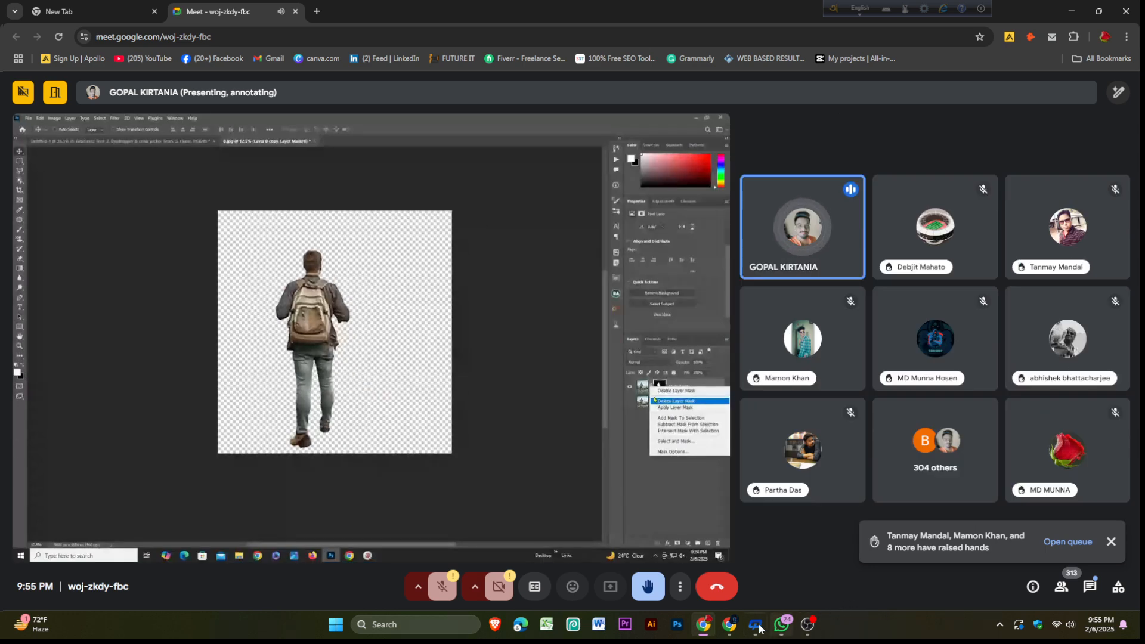
left_click(725, 629)
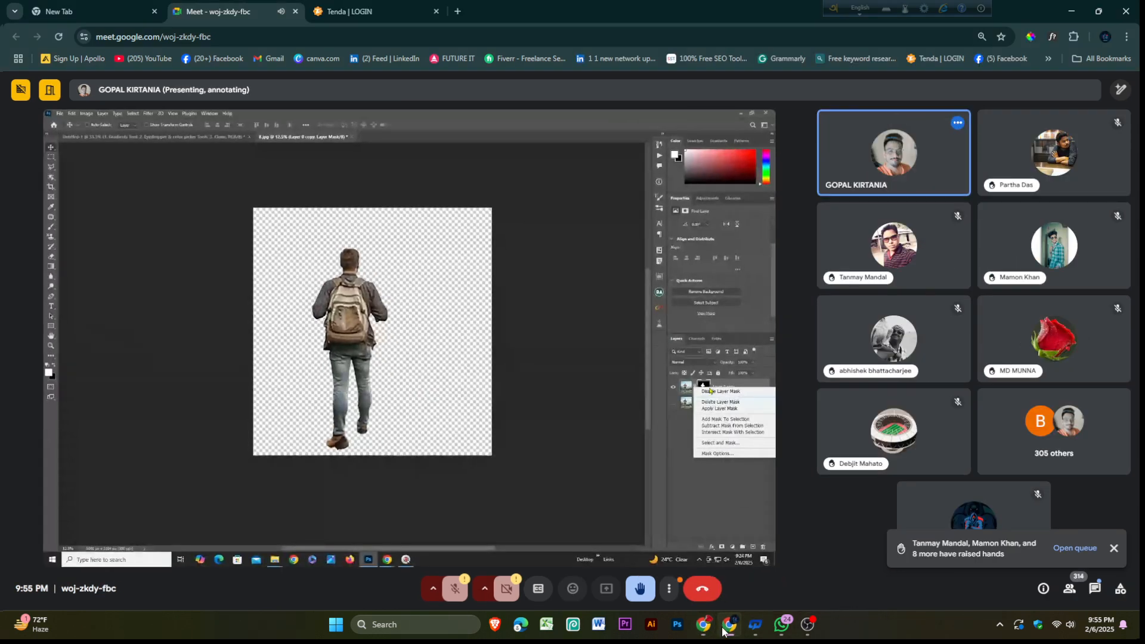
left_click(723, 632)
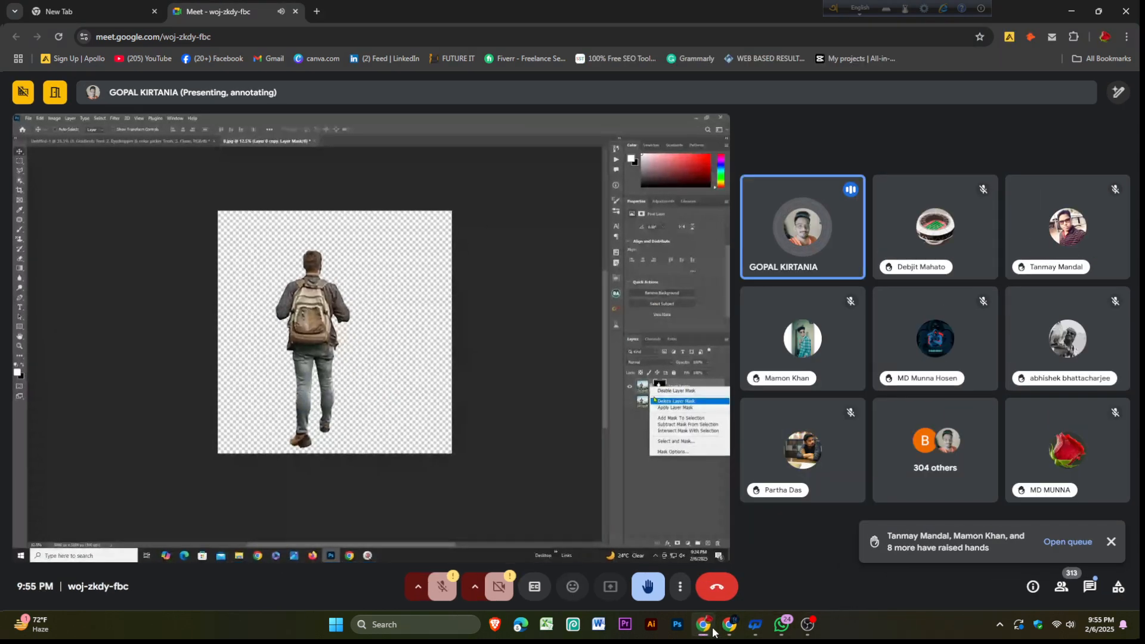
left_click(723, 634)
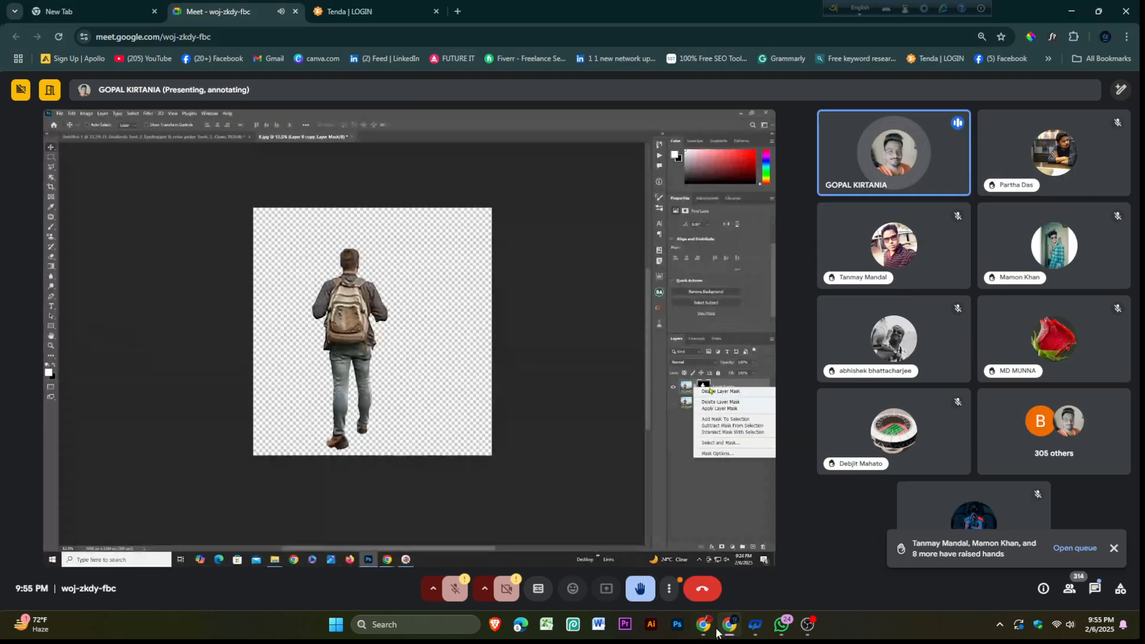
left_click(707, 629)
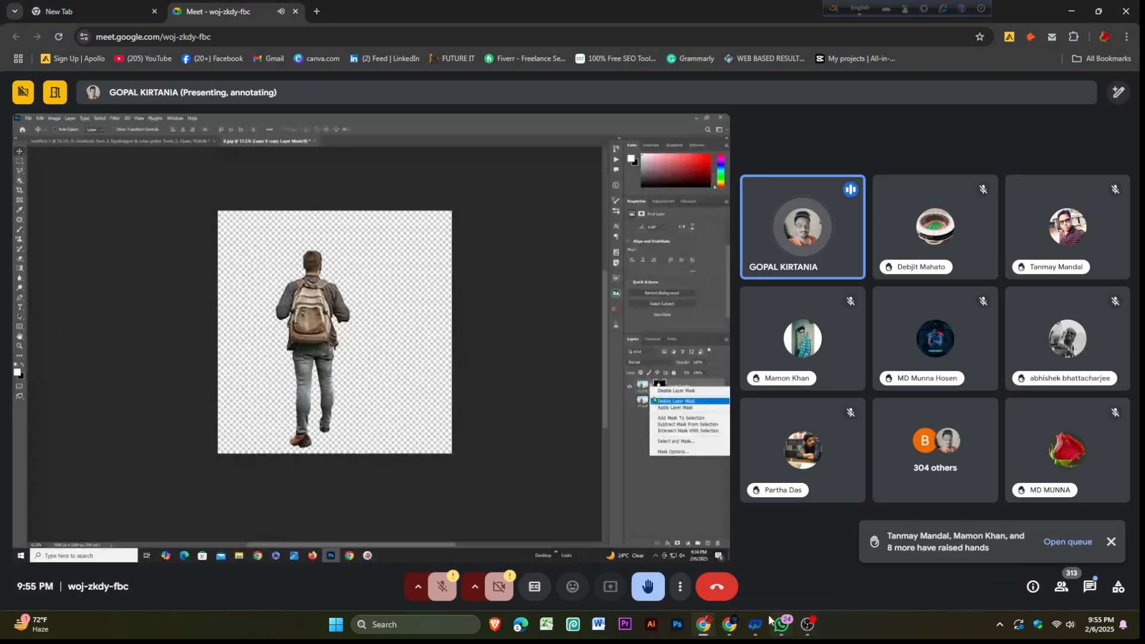
left_click(725, 632)
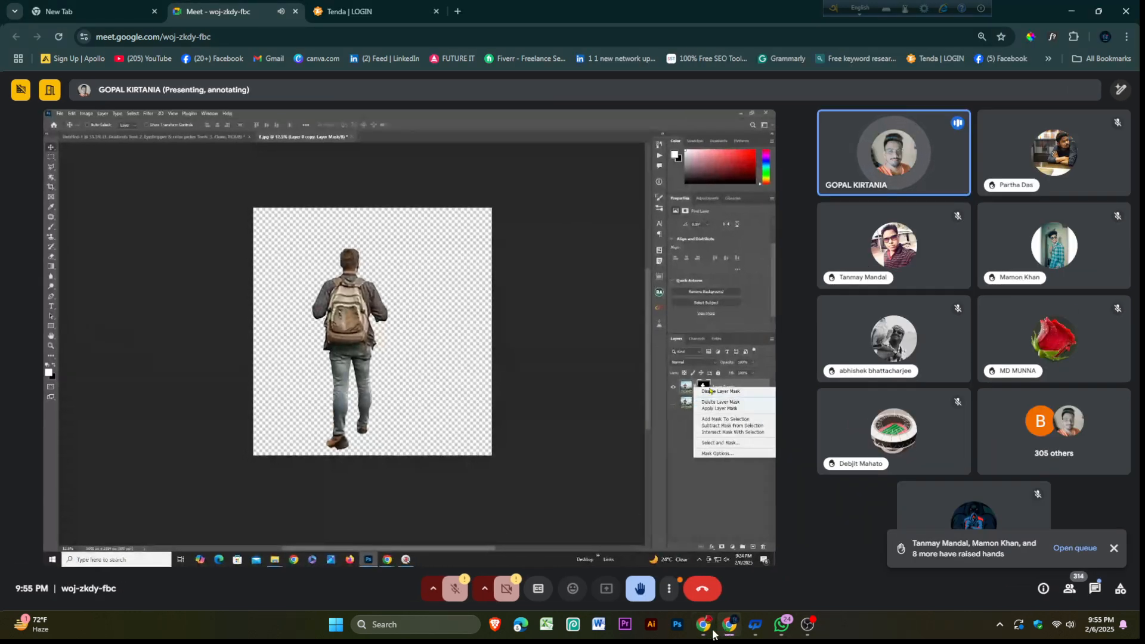
left_click(706, 632)
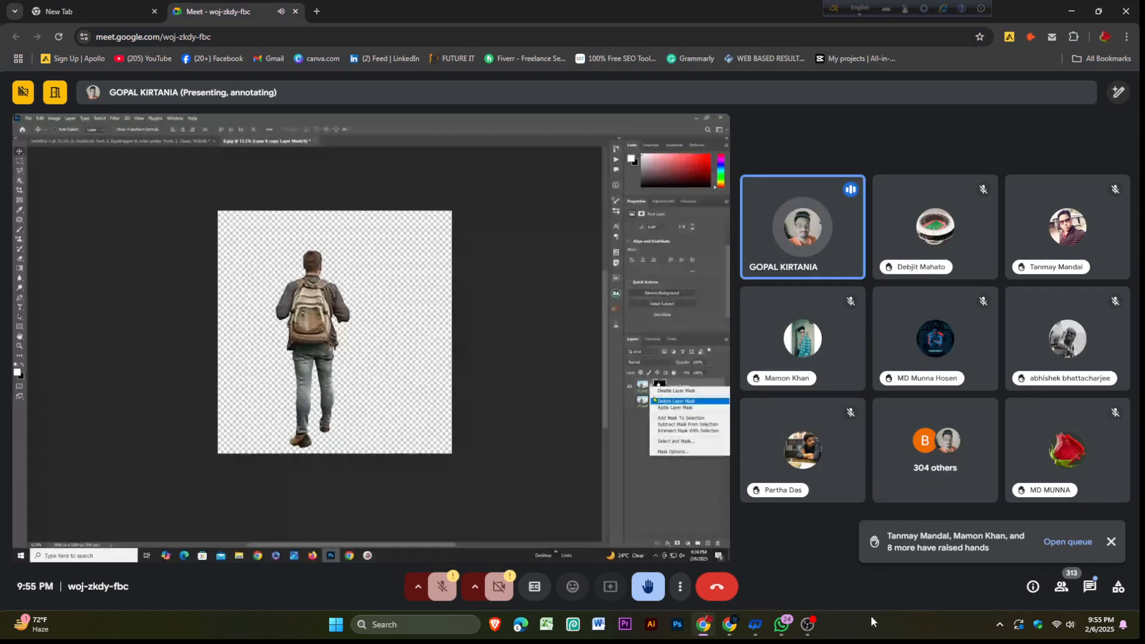
key("F11")
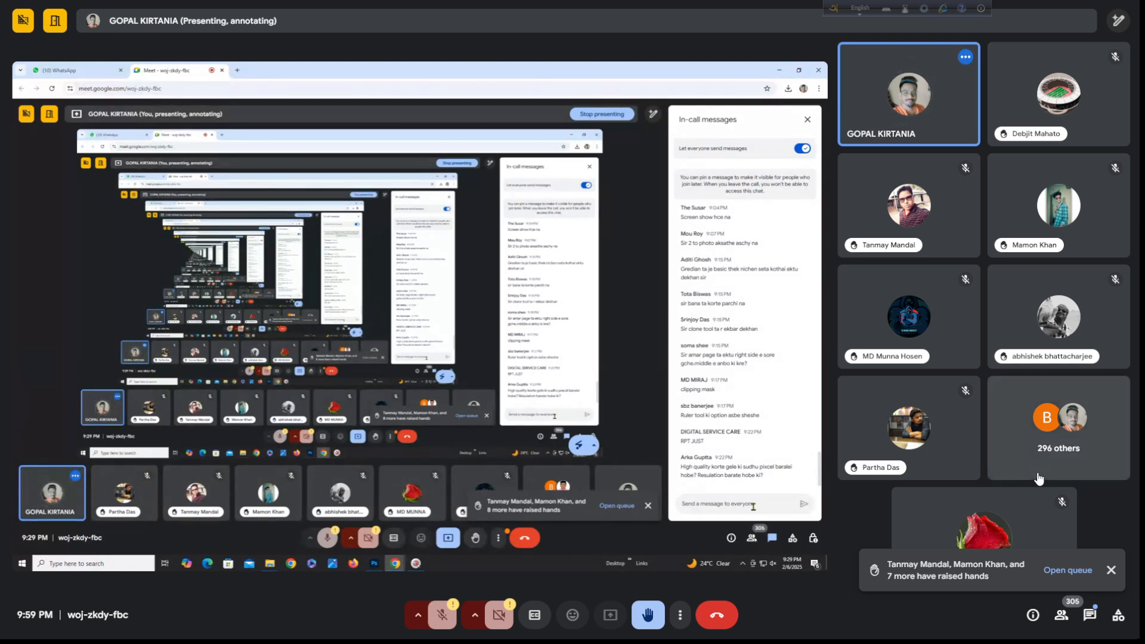
Send the message "Amar" to everyone in the meeting chat and close the chat.
left_click(1100, 617)
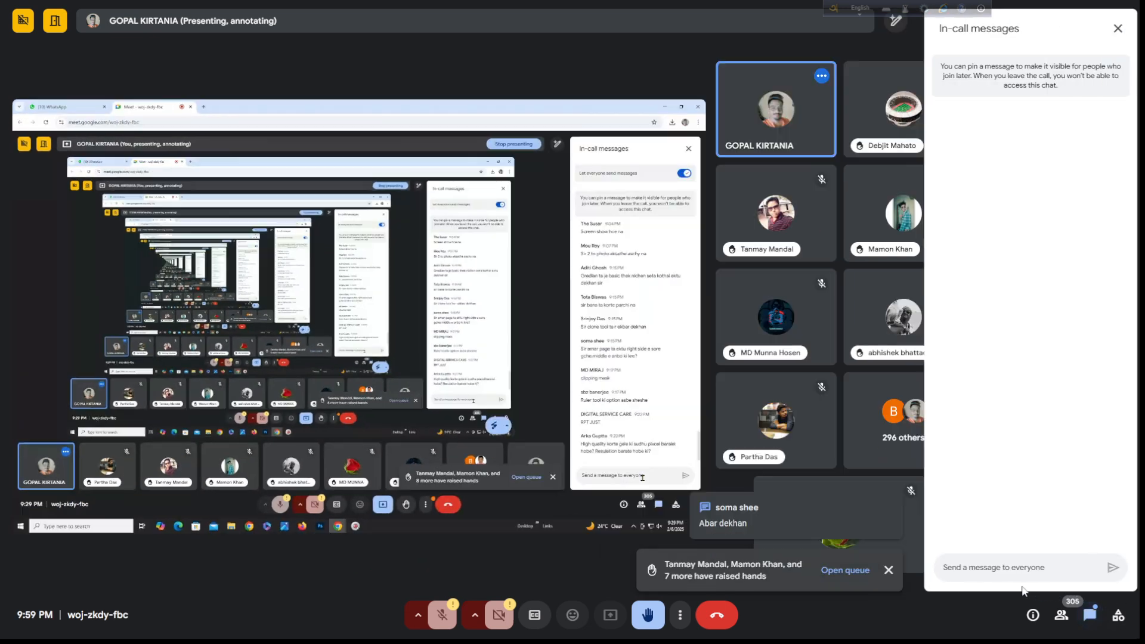
type("Amar")
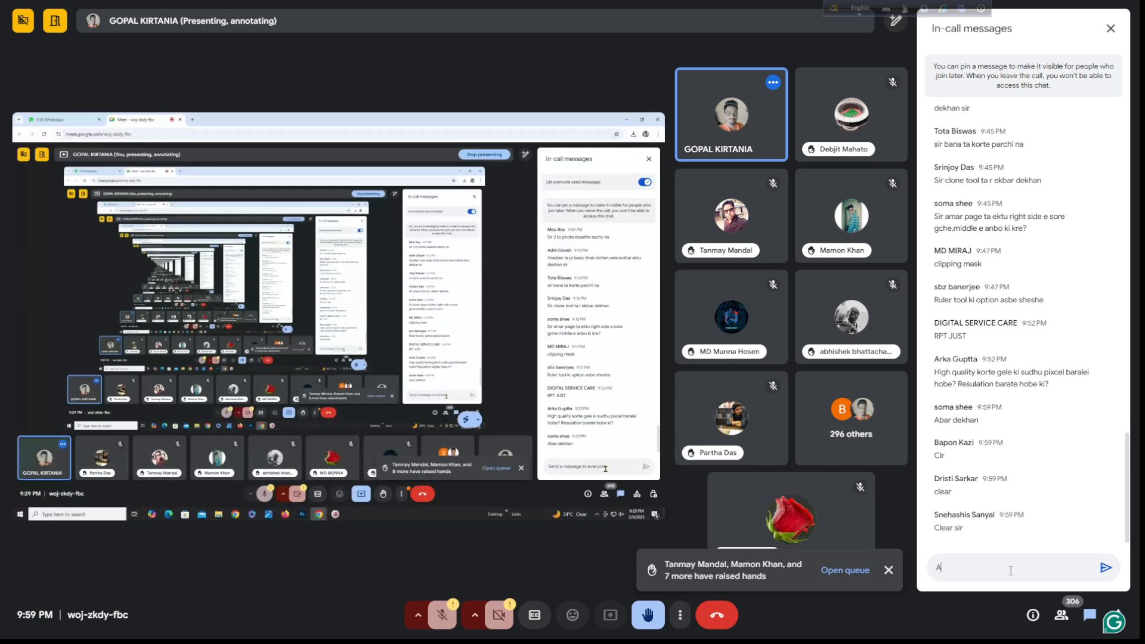
key("Return")
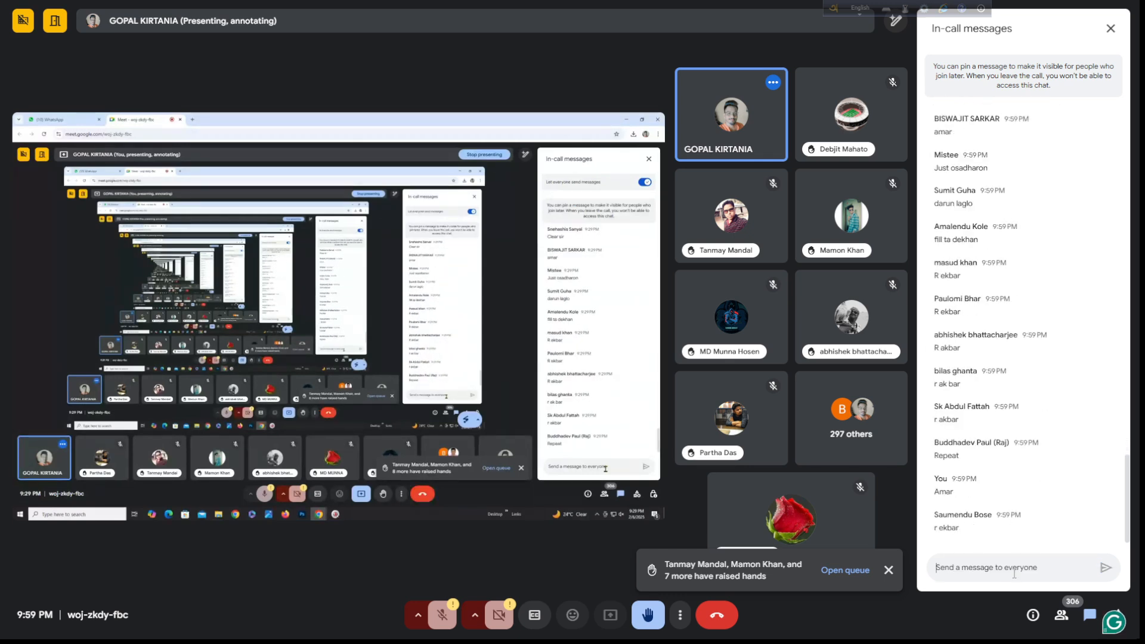
left_click(1111, 29)
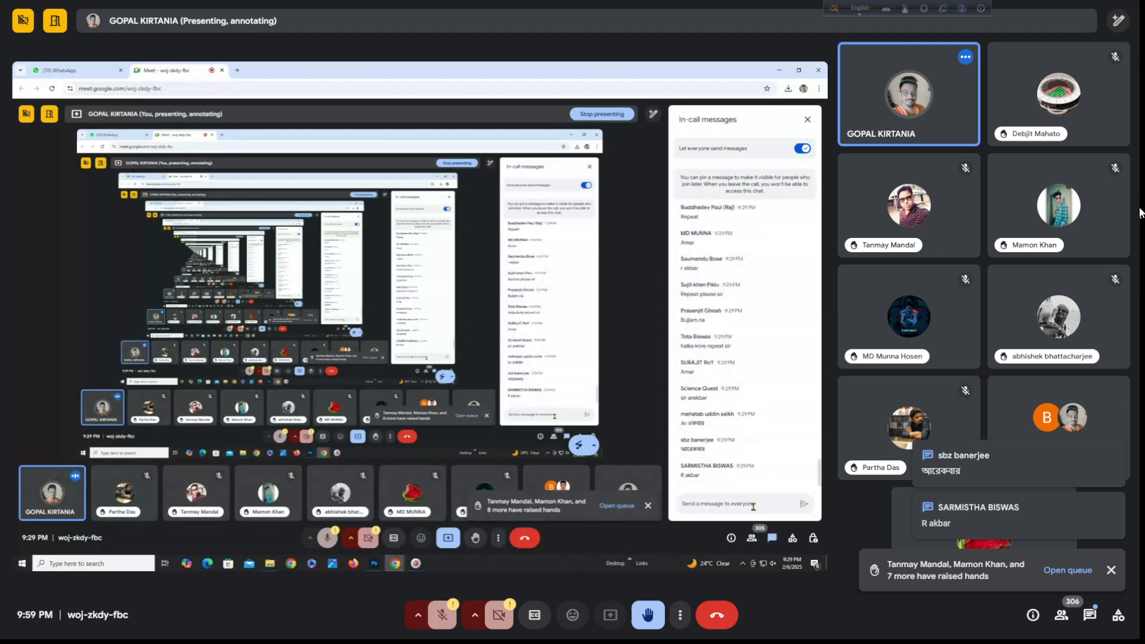
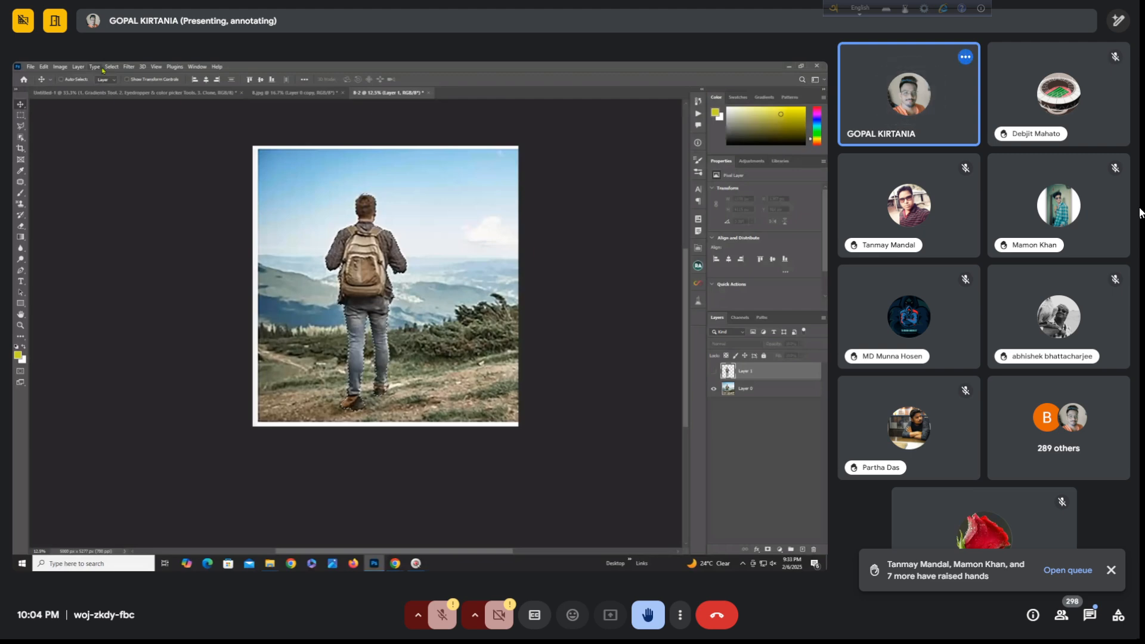
View the shared screen of the second meeting window in full screen and return to the first window in full screen.
key("Escape")
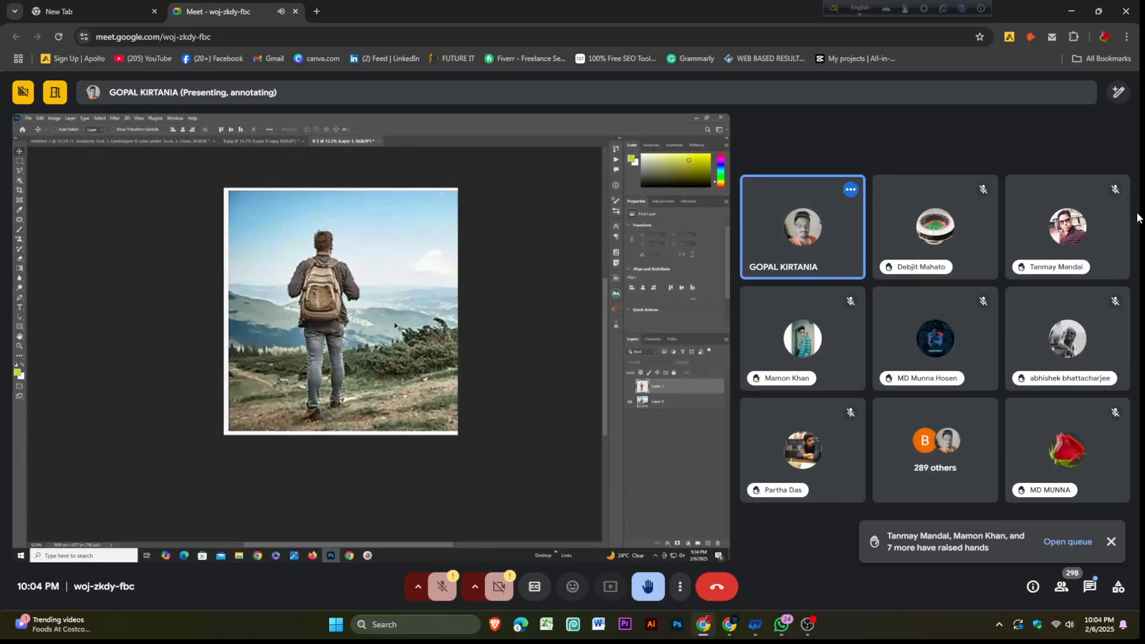
left_click(730, 631)
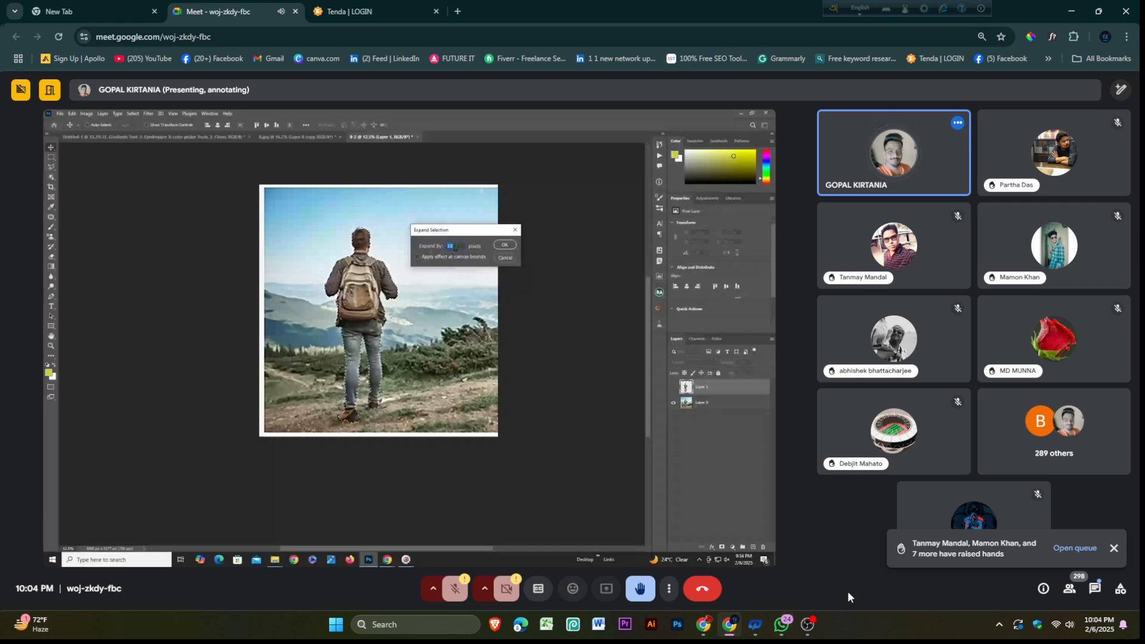
key("F11")
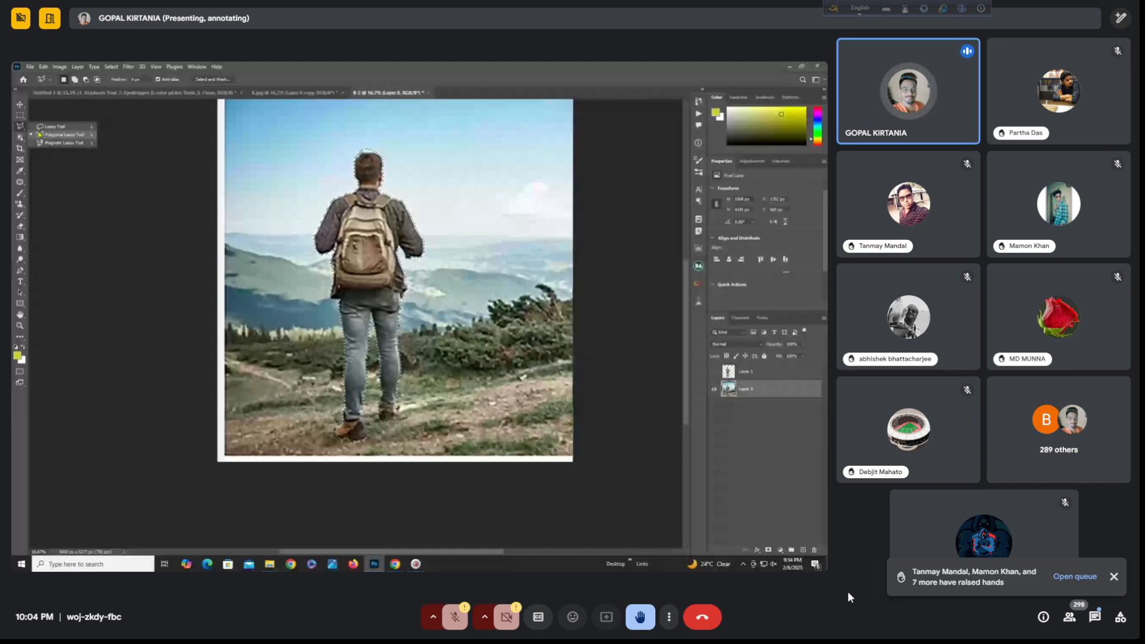
key("Escape")
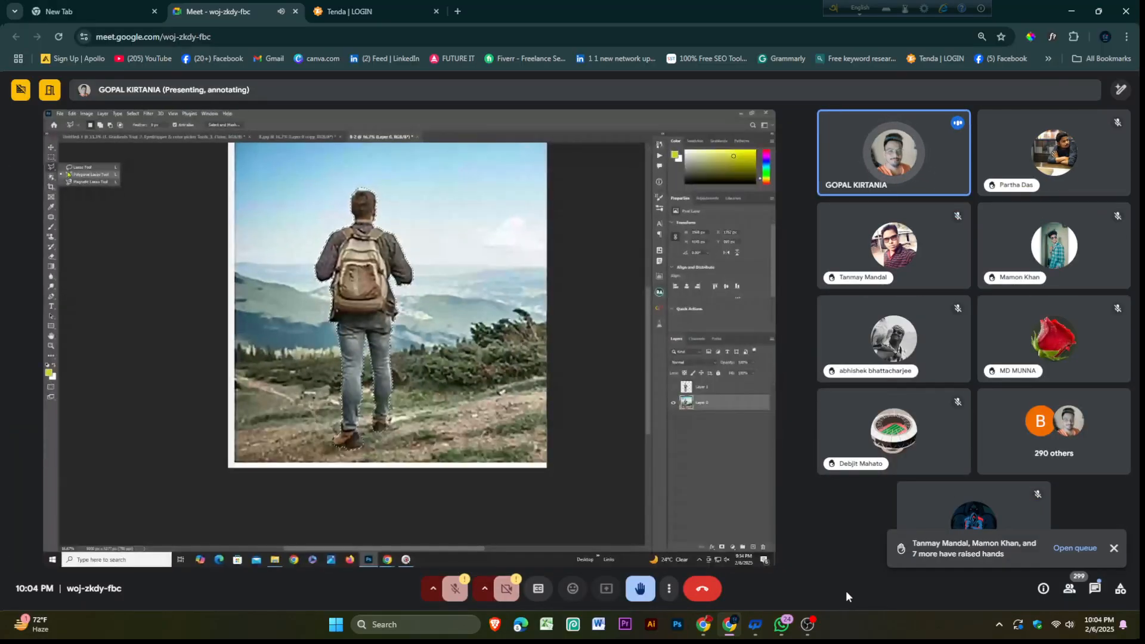
left_click(704, 630)
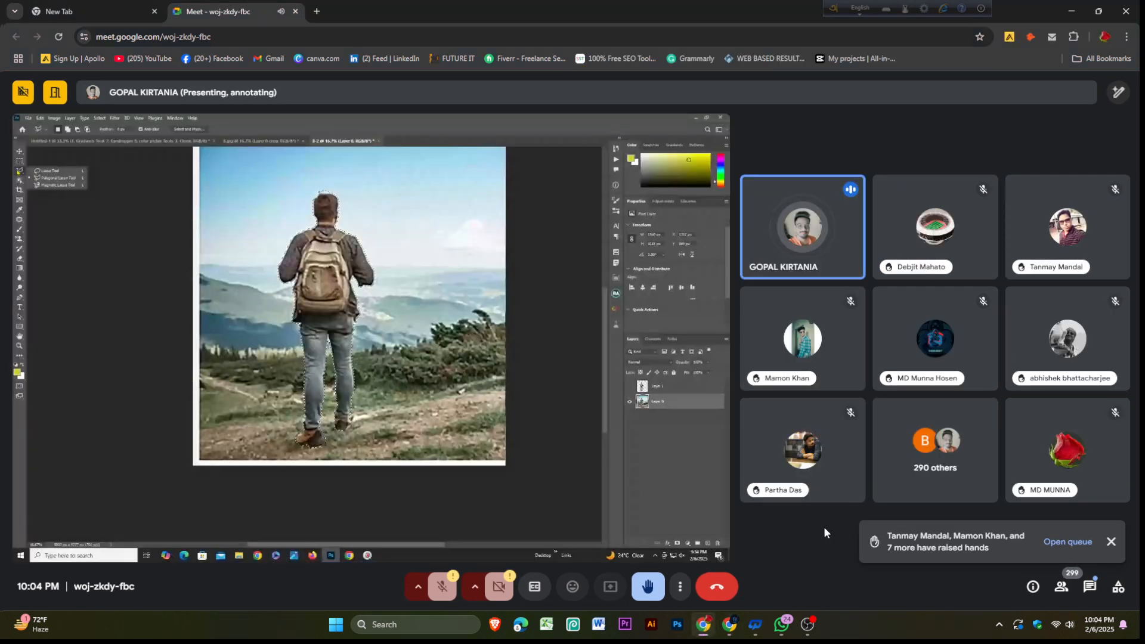
key("F11")
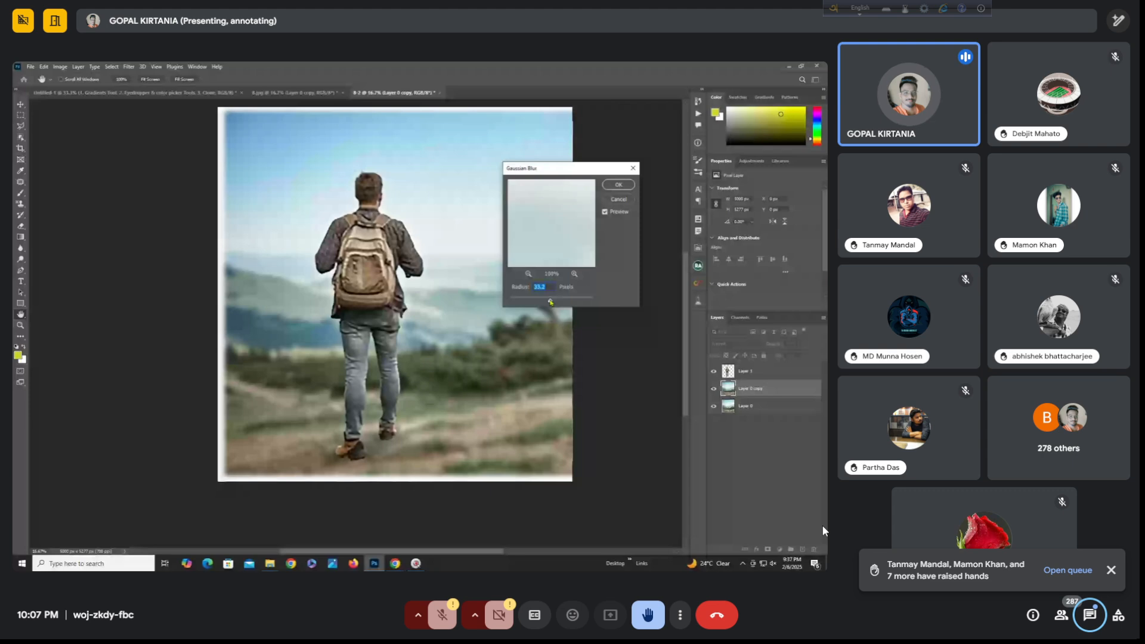
Compare the Gaussian Blur demonstration with the second meeting window's stream and restore the first window to full screen.
key("F11")
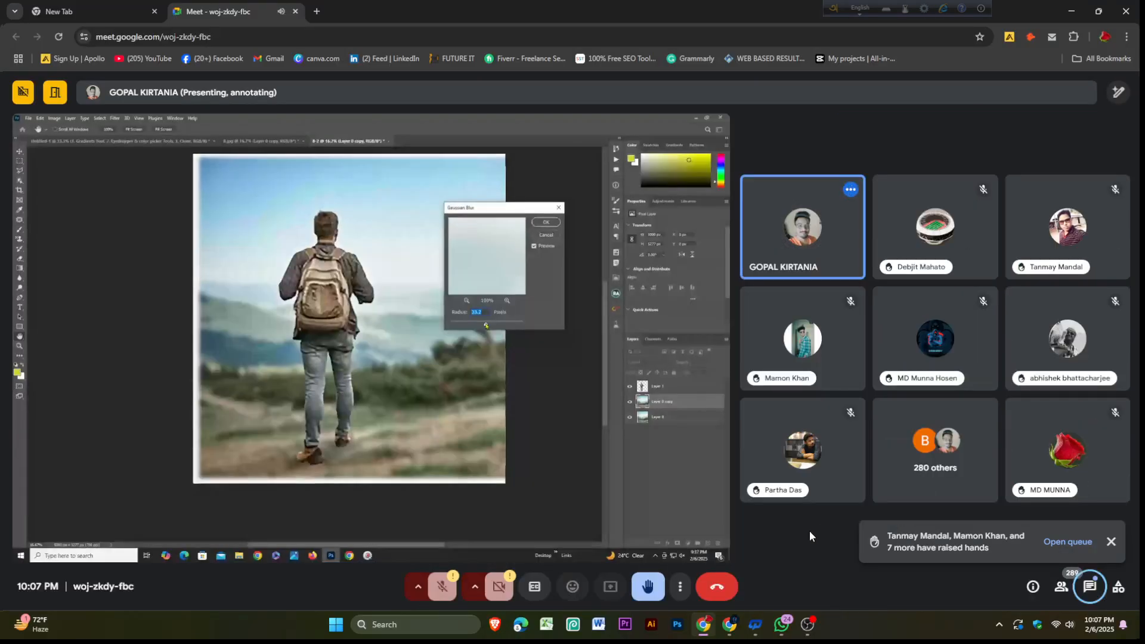
left_click(730, 625)
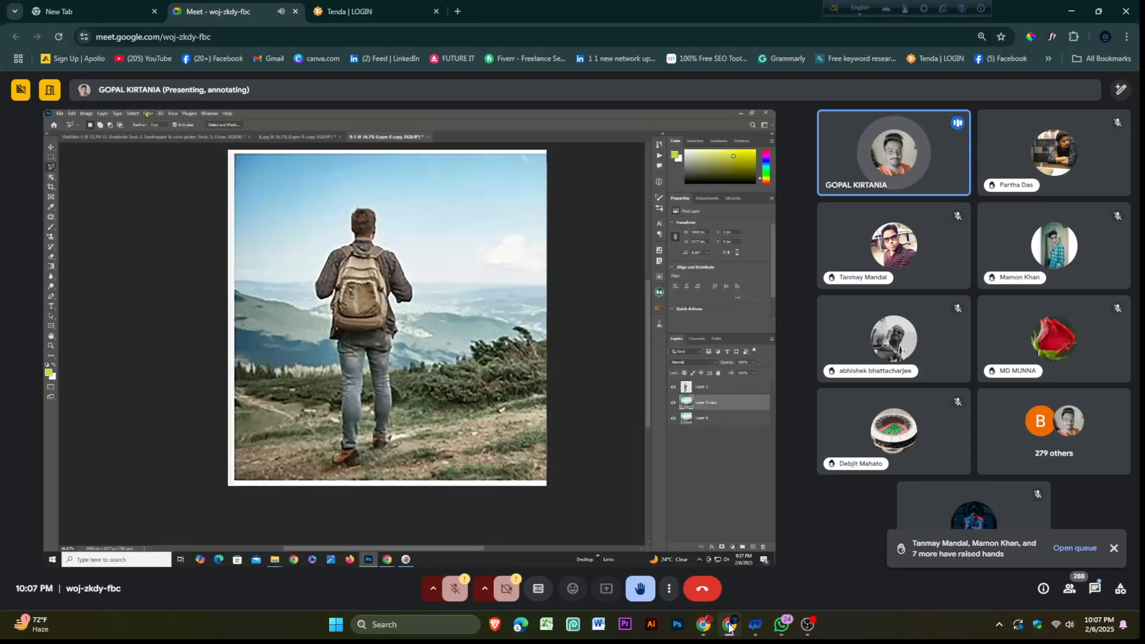
left_click(703, 626)
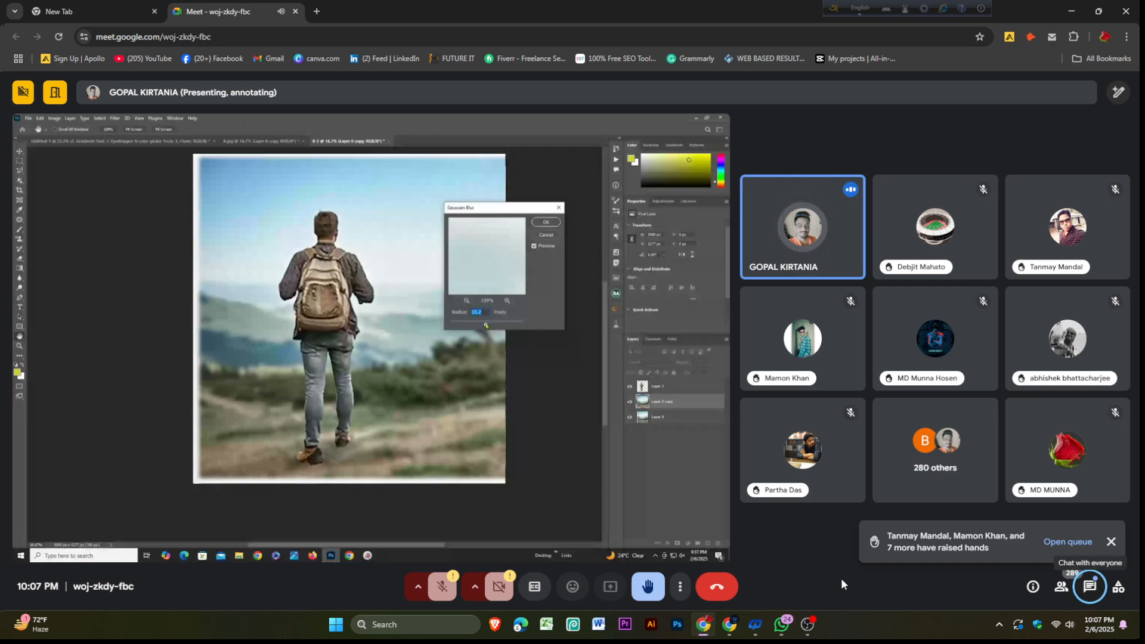
key("F11")
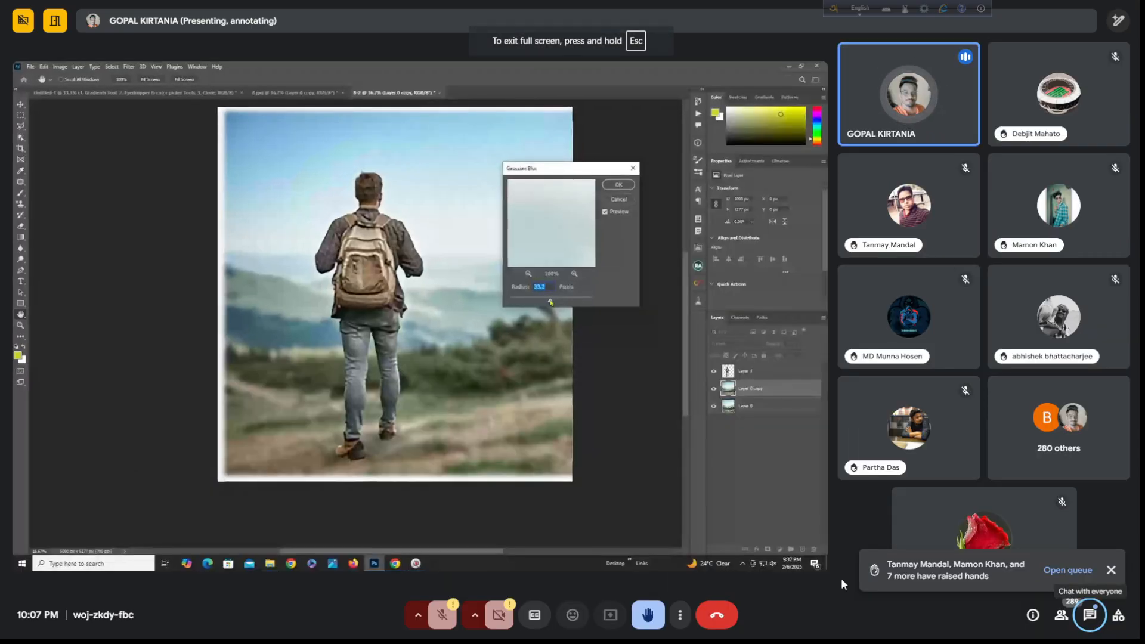
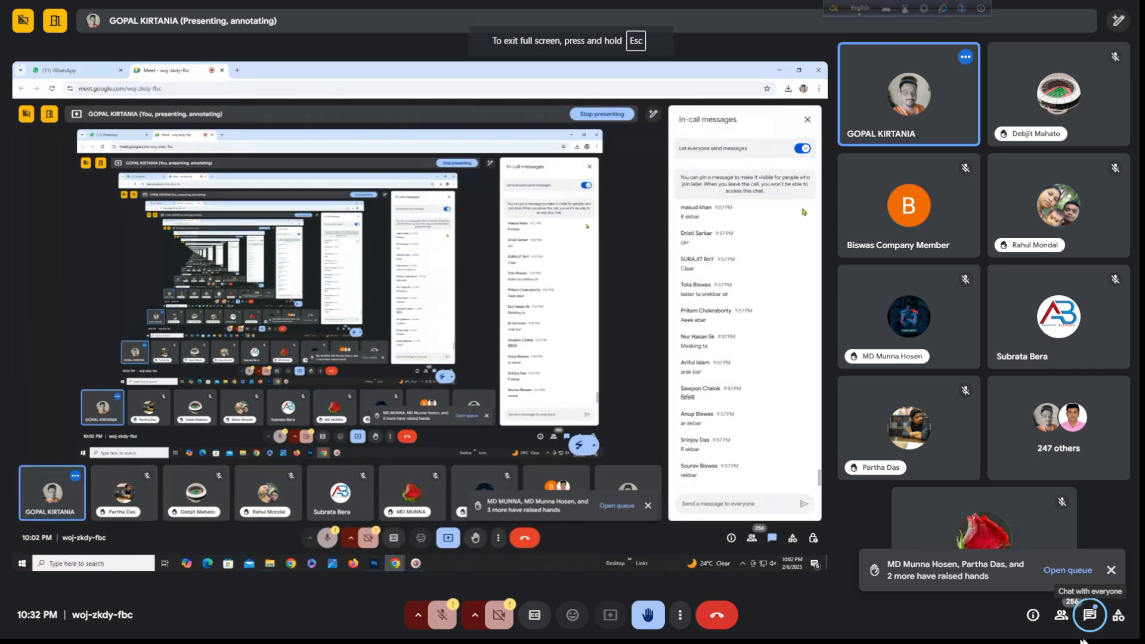
Send the message "Done" to everyone in the meeting chat, check the newest messages and close the chat.
left_click(1090, 616)
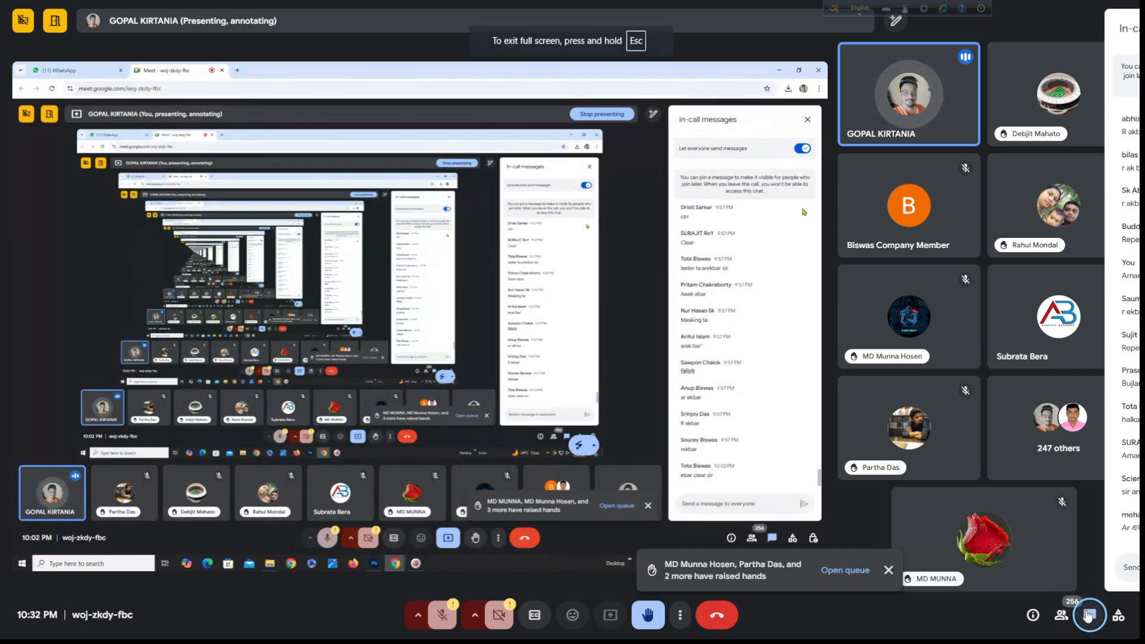
left_click(1090, 616)
left_click(1090, 615)
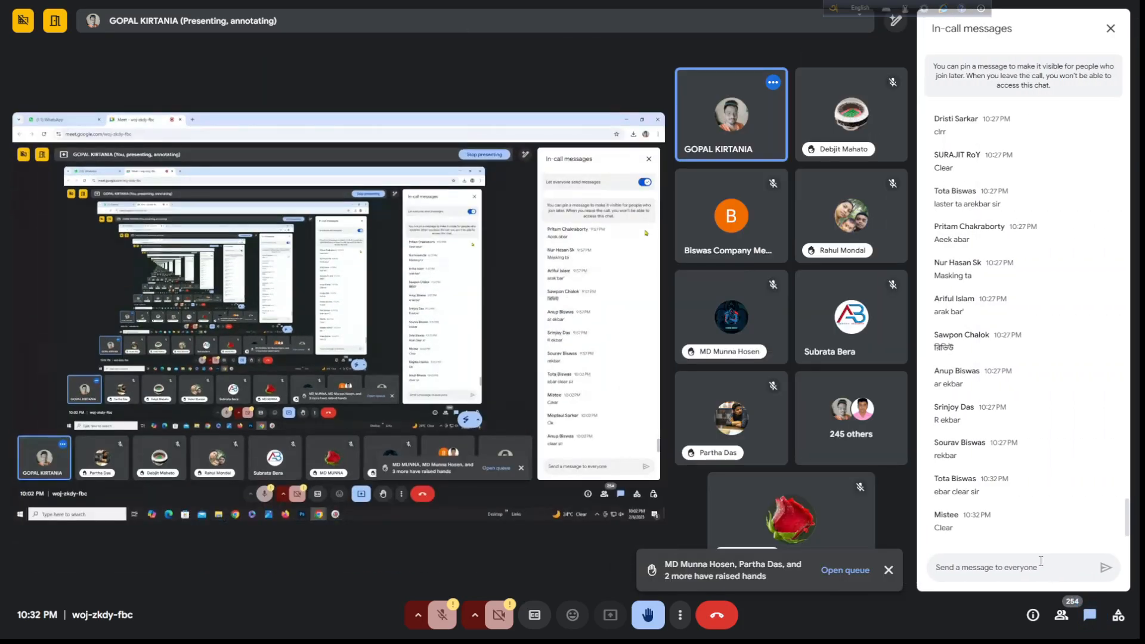
left_click(1041, 564)
type("D")
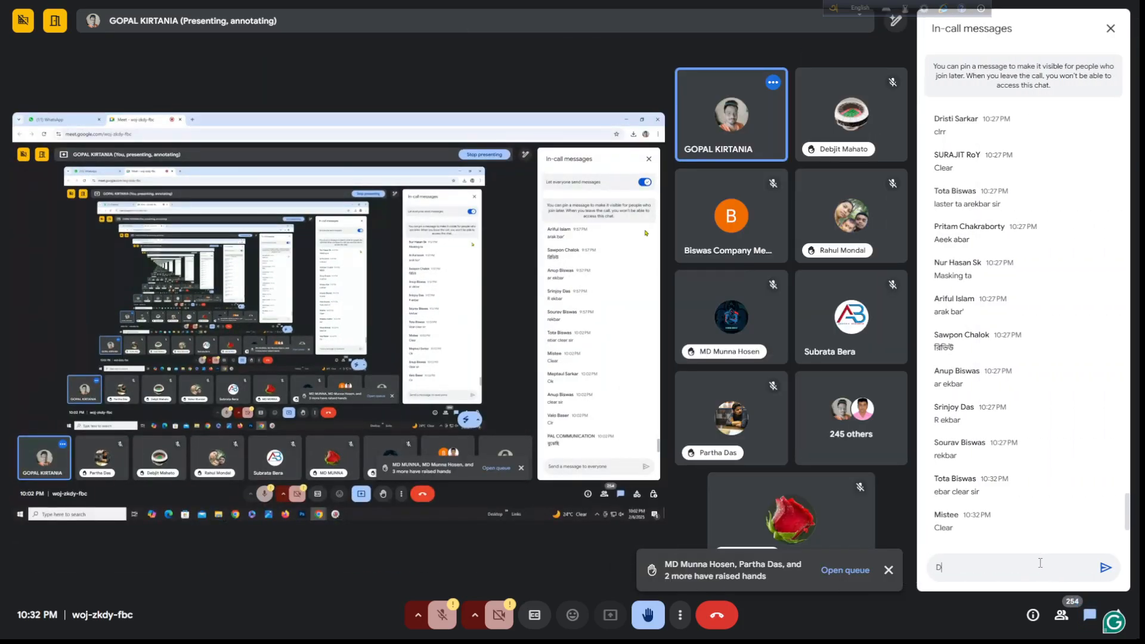
type("one")
key("Return")
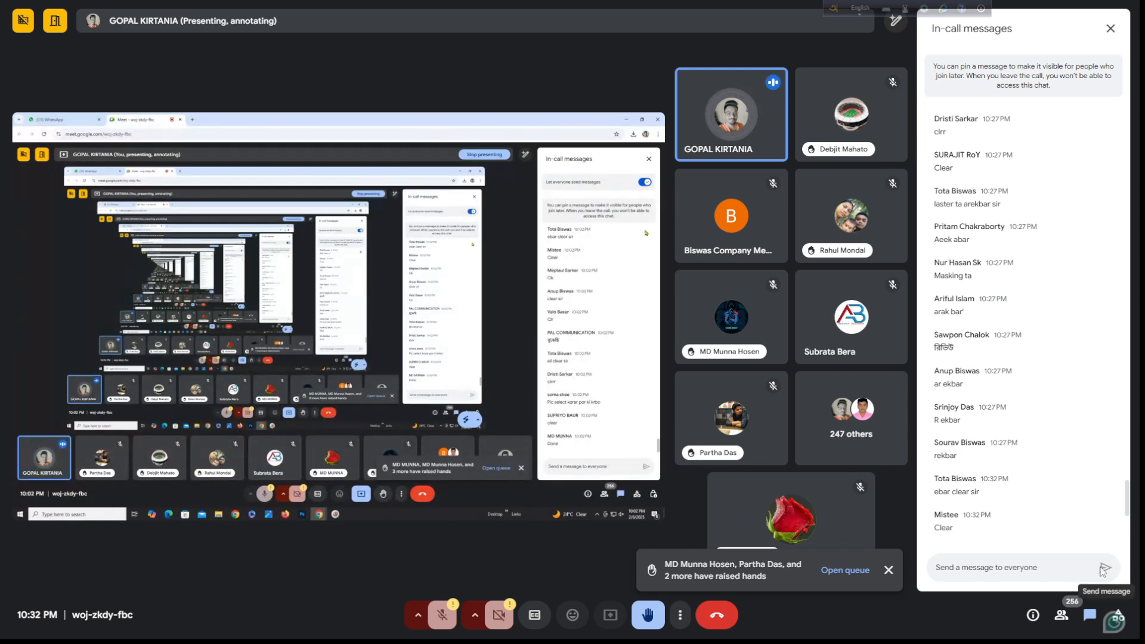
scroll(1038, 123, "down", 5)
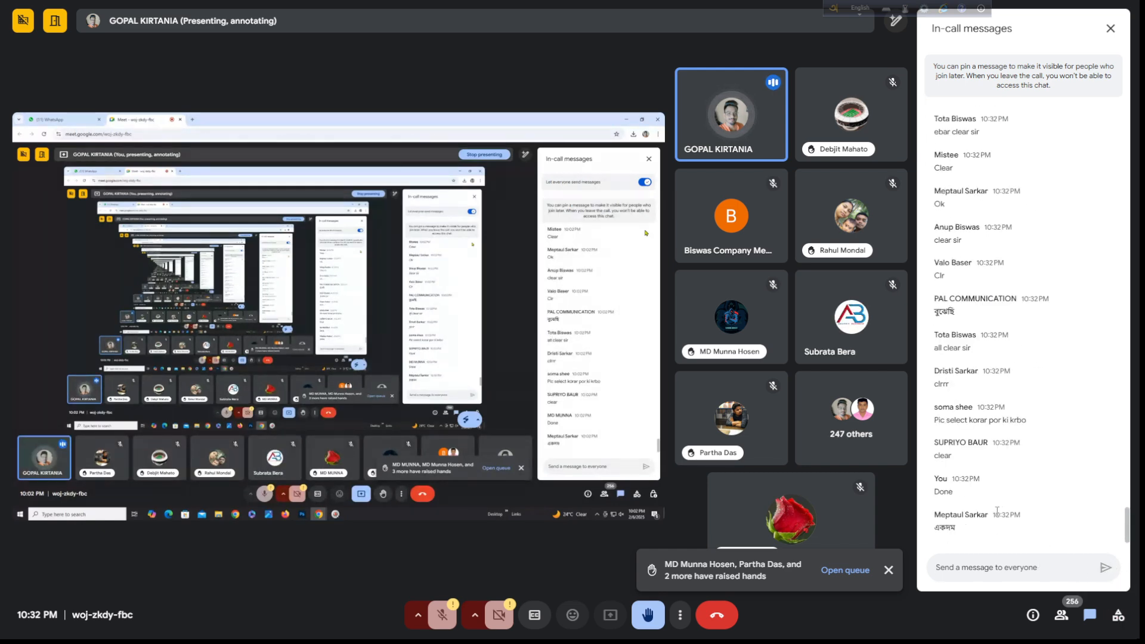
left_click(1111, 28)
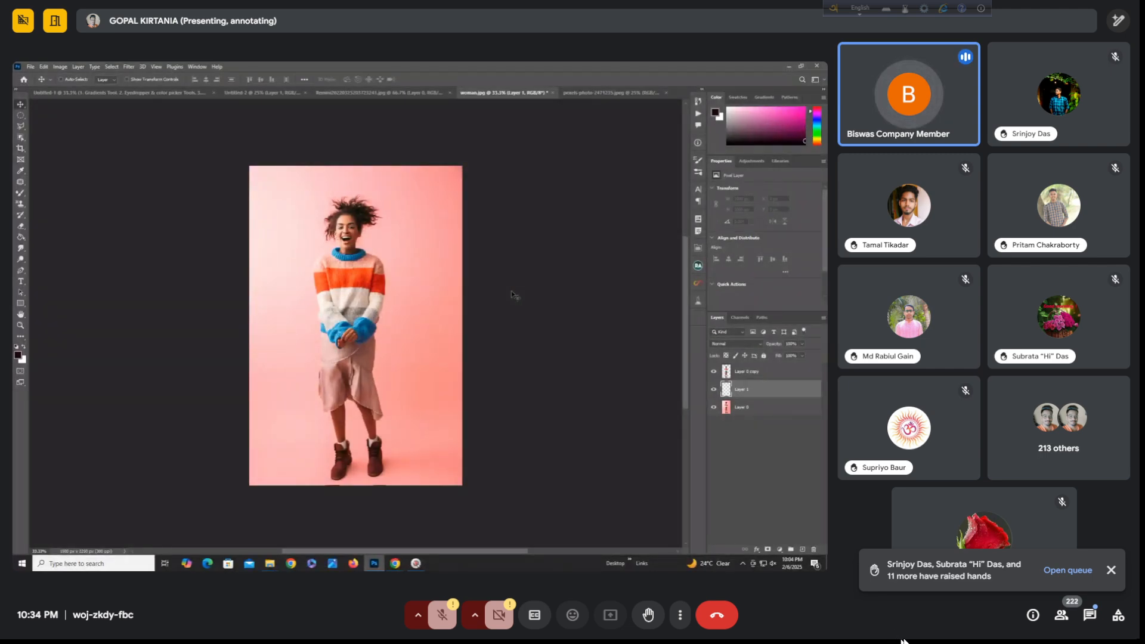
Check the OBS screen recorder and return to the first meeting window in full screen.
key("Escape")
left_click(805, 630)
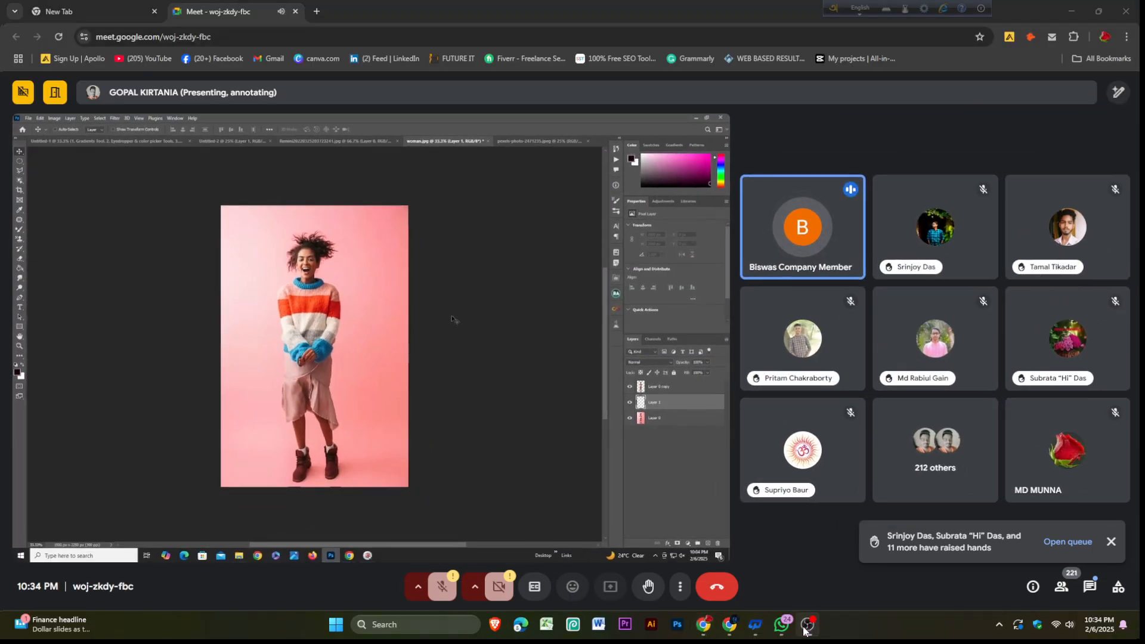
left_click(805, 630)
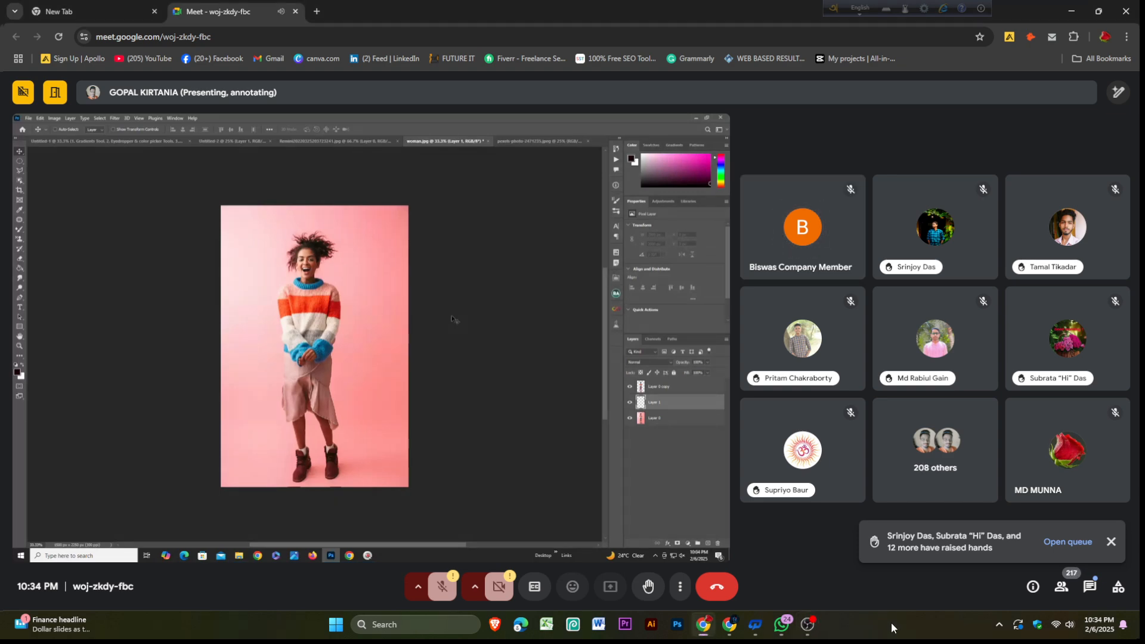
key("F11")
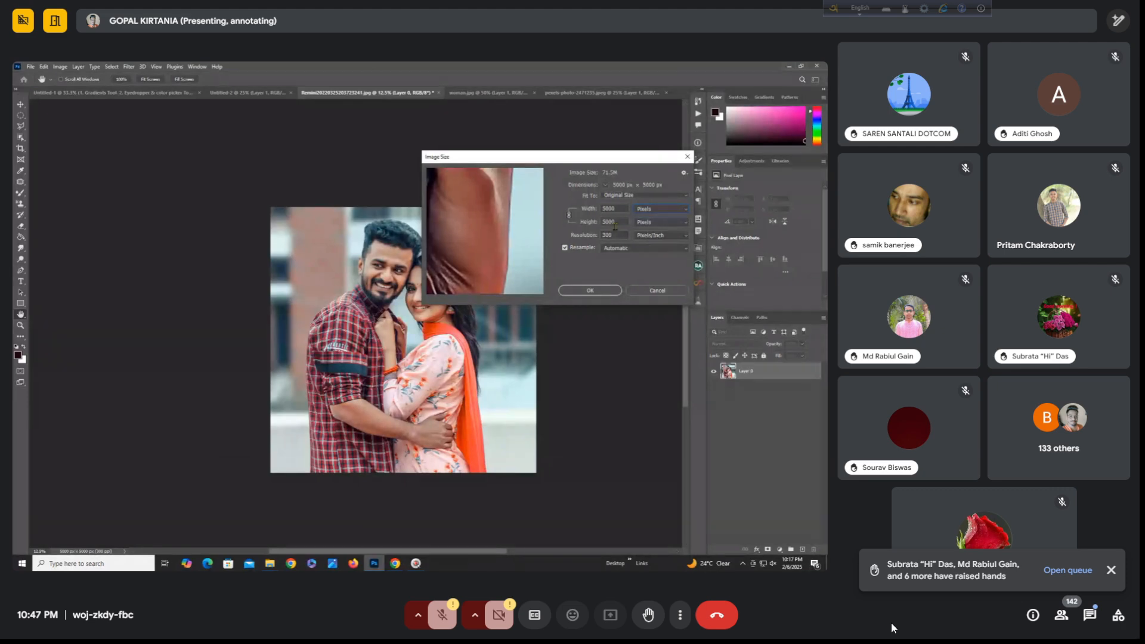
Alternate between both meeting windows to compare their streams of the Image Size dialog, ending on the second window.
key("Escape")
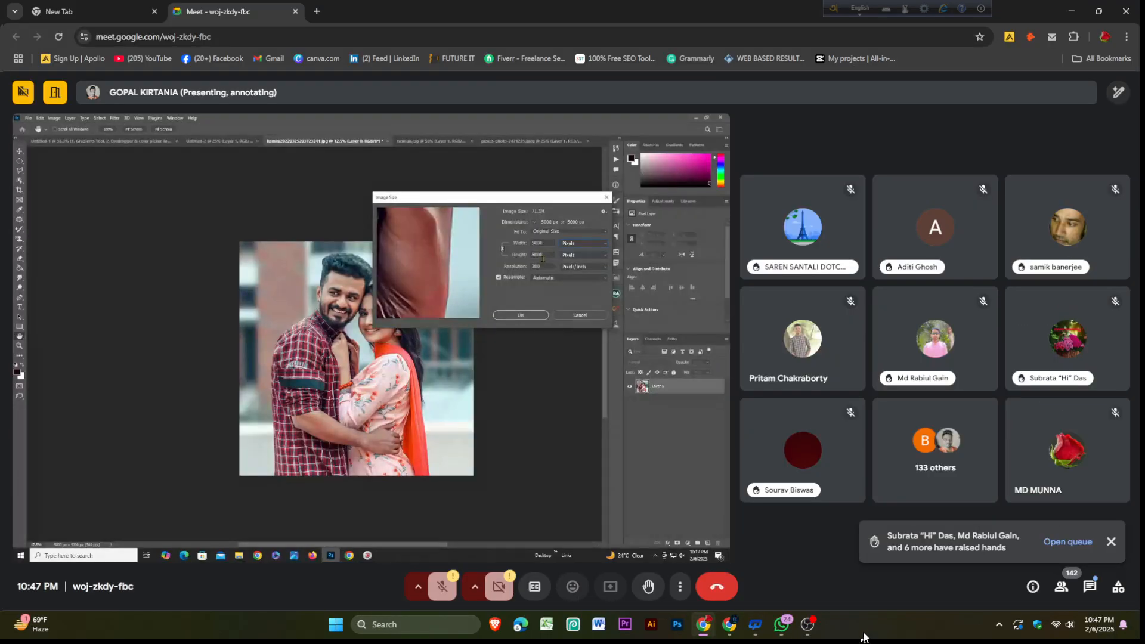
left_click(727, 631)
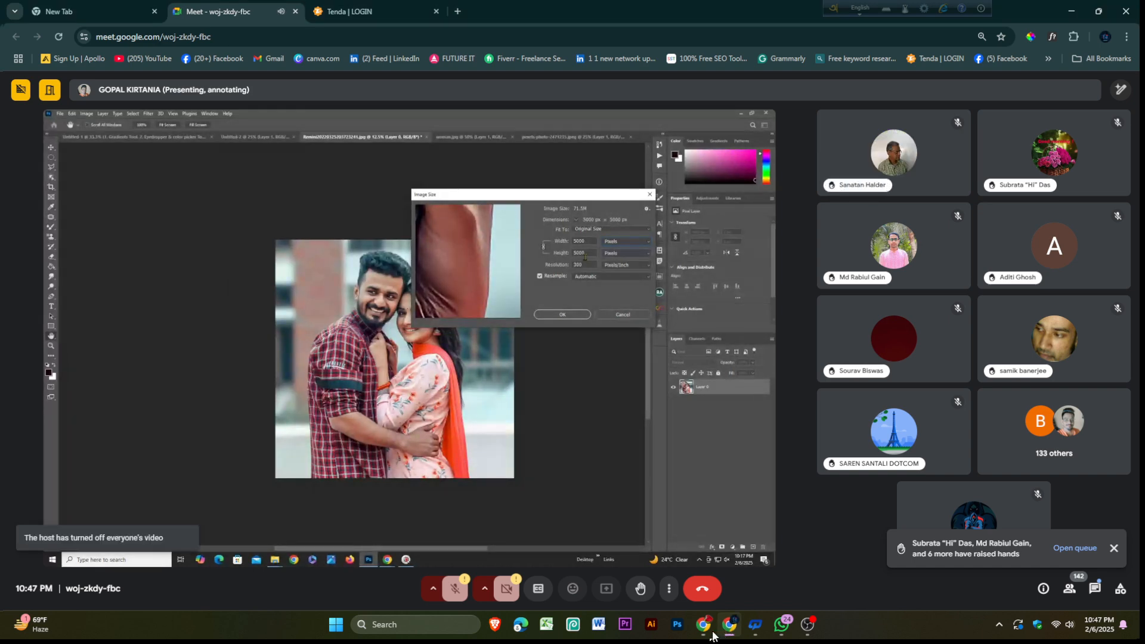
left_click(716, 631)
left_click(723, 629)
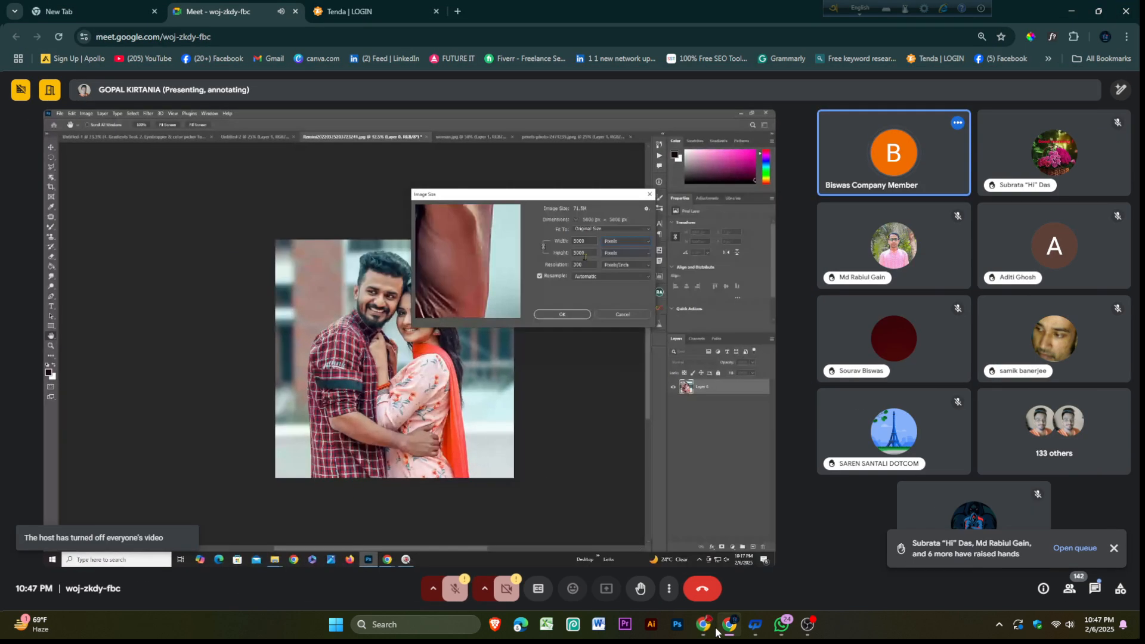
left_click(711, 628)
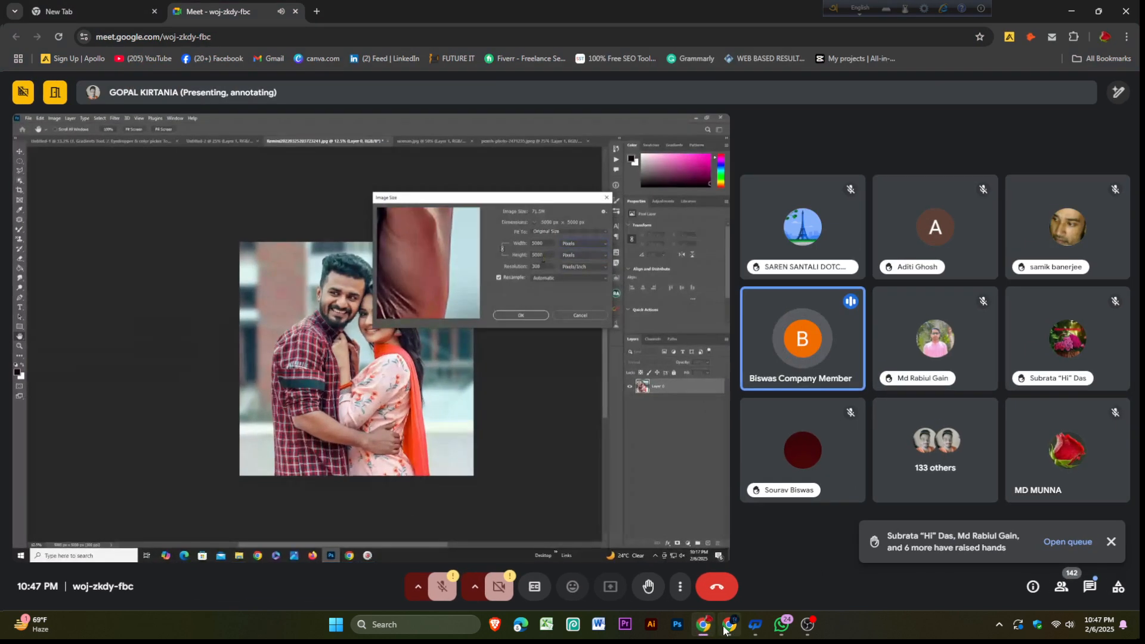
left_click(727, 630)
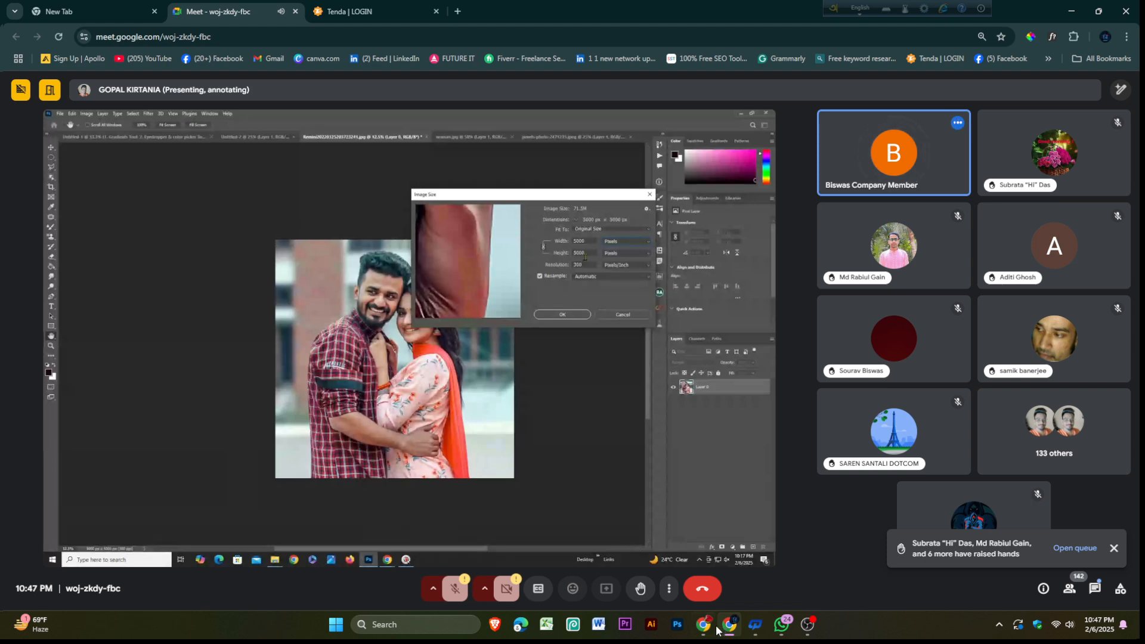
left_click(723, 628)
left_click(729, 627)
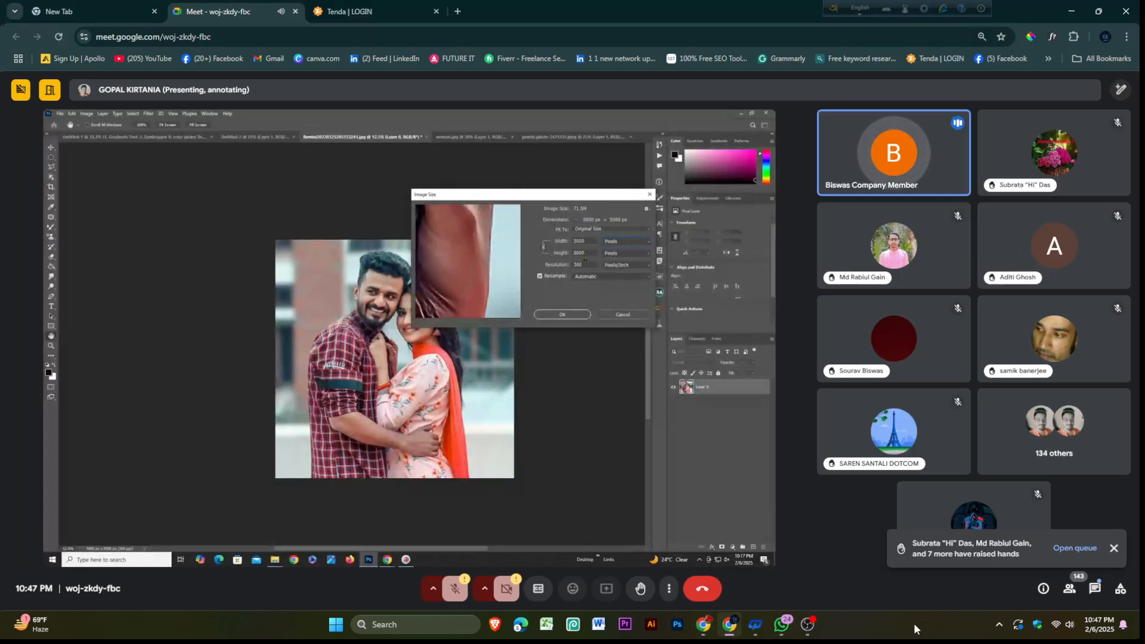
Check the OBS screen recorder and show the second meeting window in full screen.
left_click(806, 626)
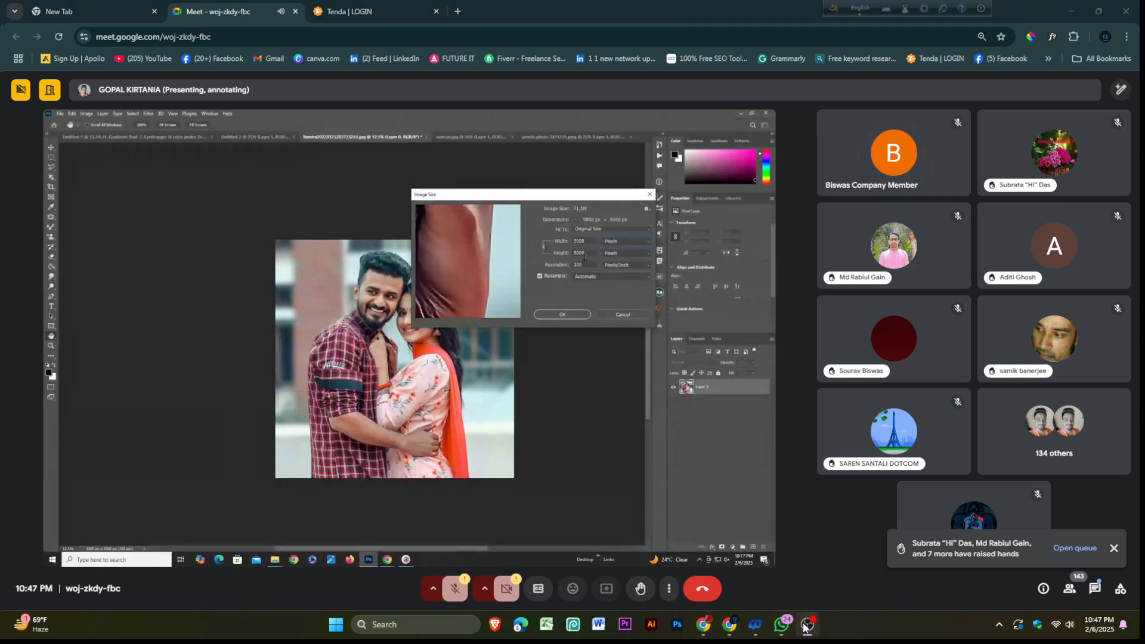
left_click(804, 625)
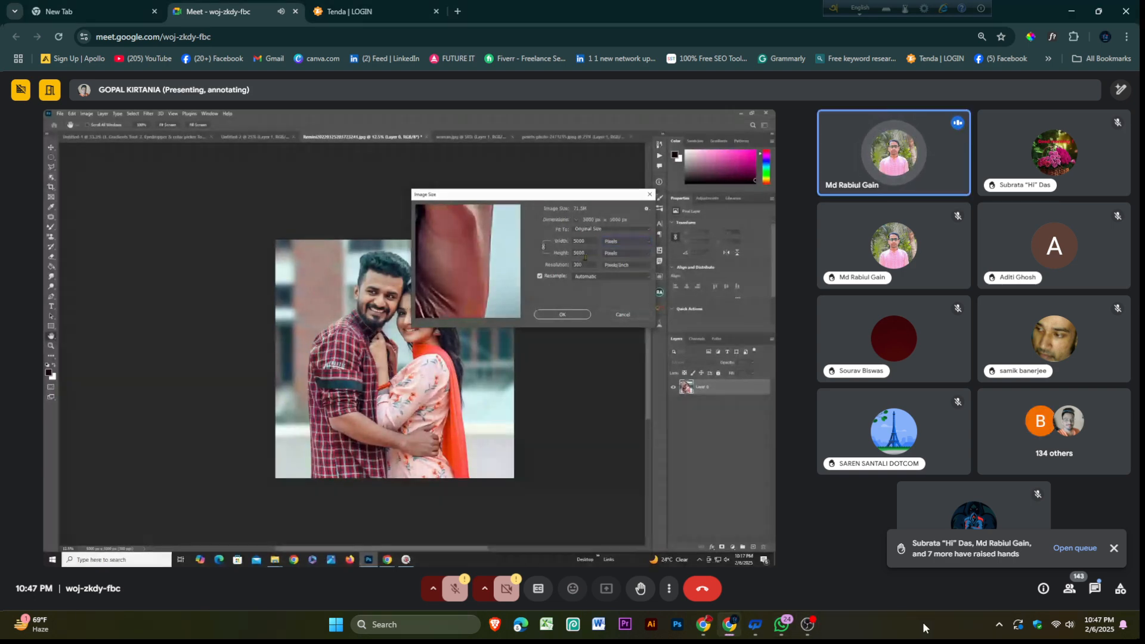
key("F11")
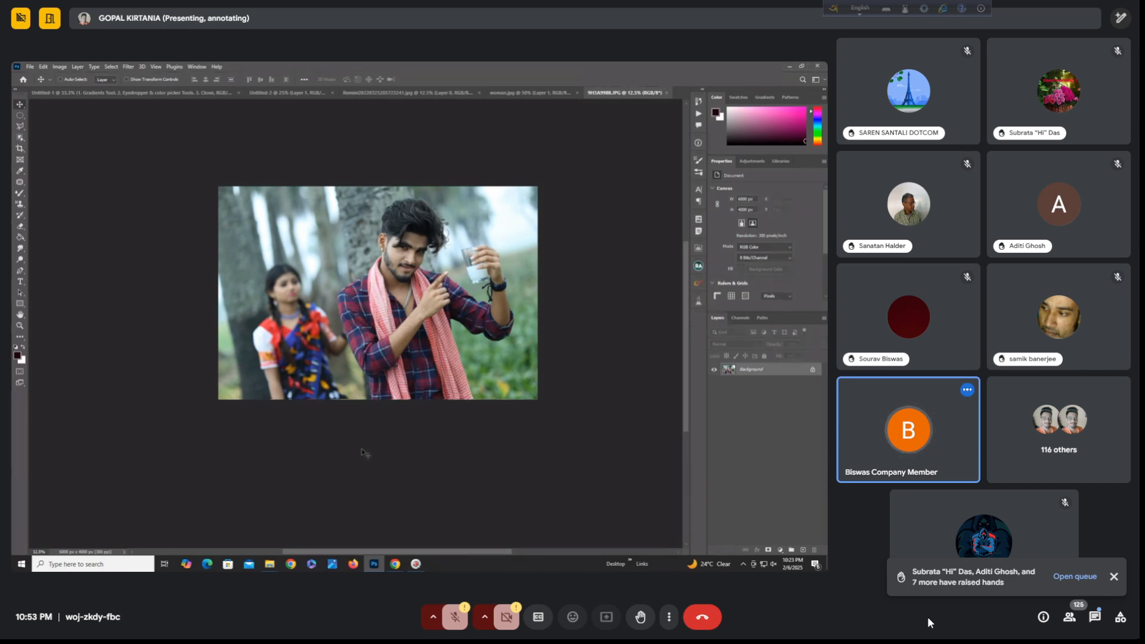
Leave the second meeting window's full-screen view and switch to the OBS screen recorder.
key("F11")
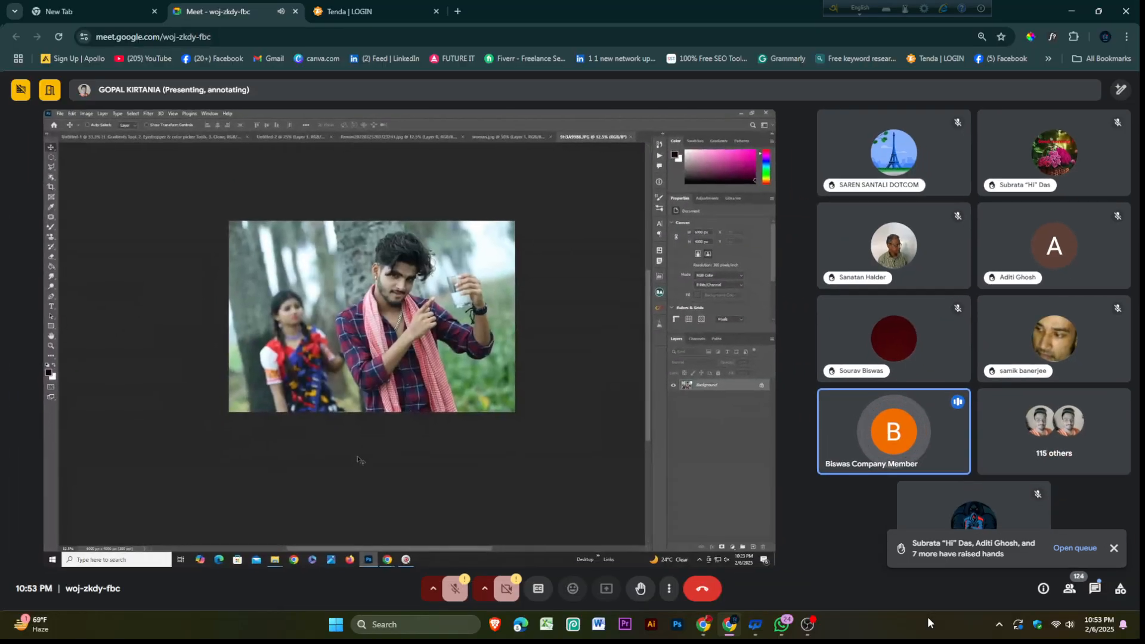
left_click(815, 626)
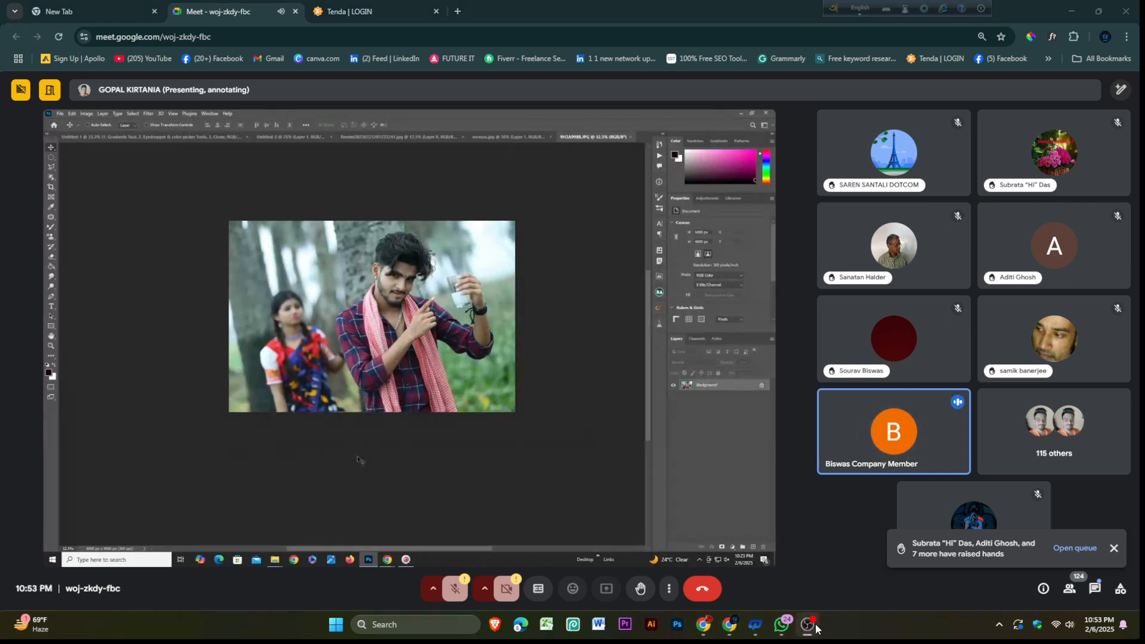